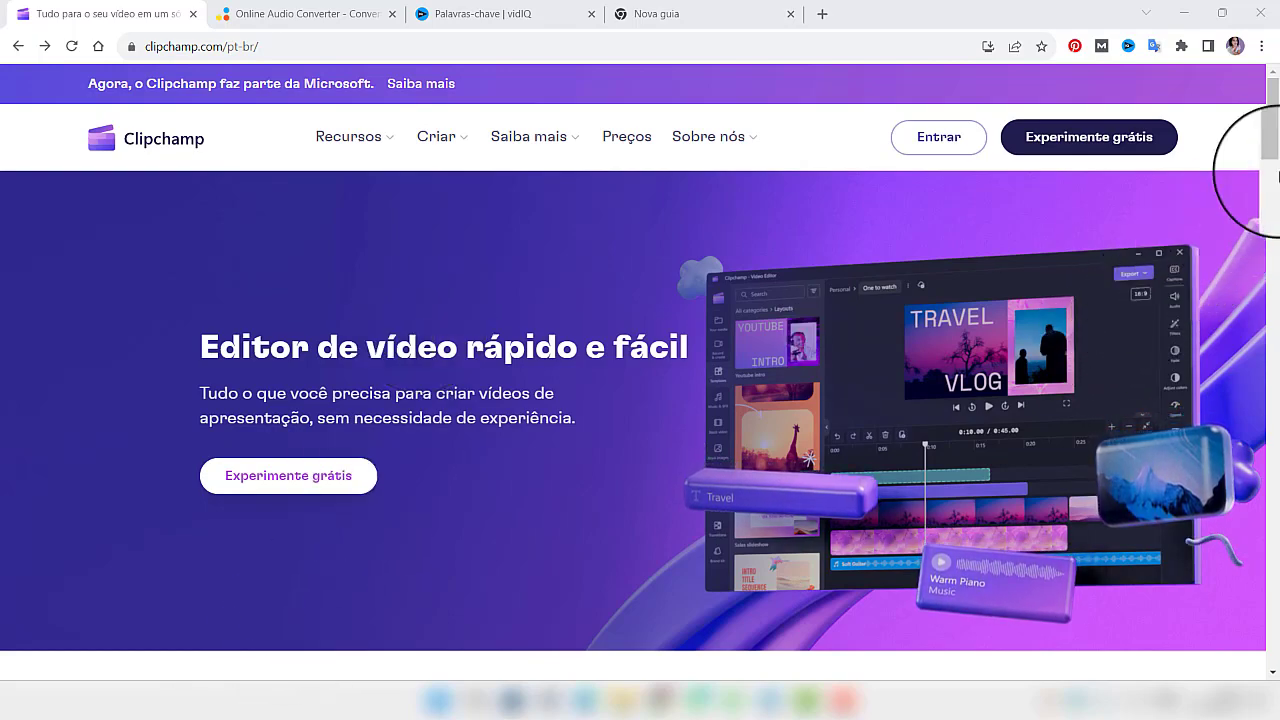
- Choose Português as the Clipchamp website's display language
{"action": "left_click_drag", "start_coordinate": [1271, 171], "coordinate": [1275, 590]}
{"action": "left_click", "coordinate": [1068, 530]}
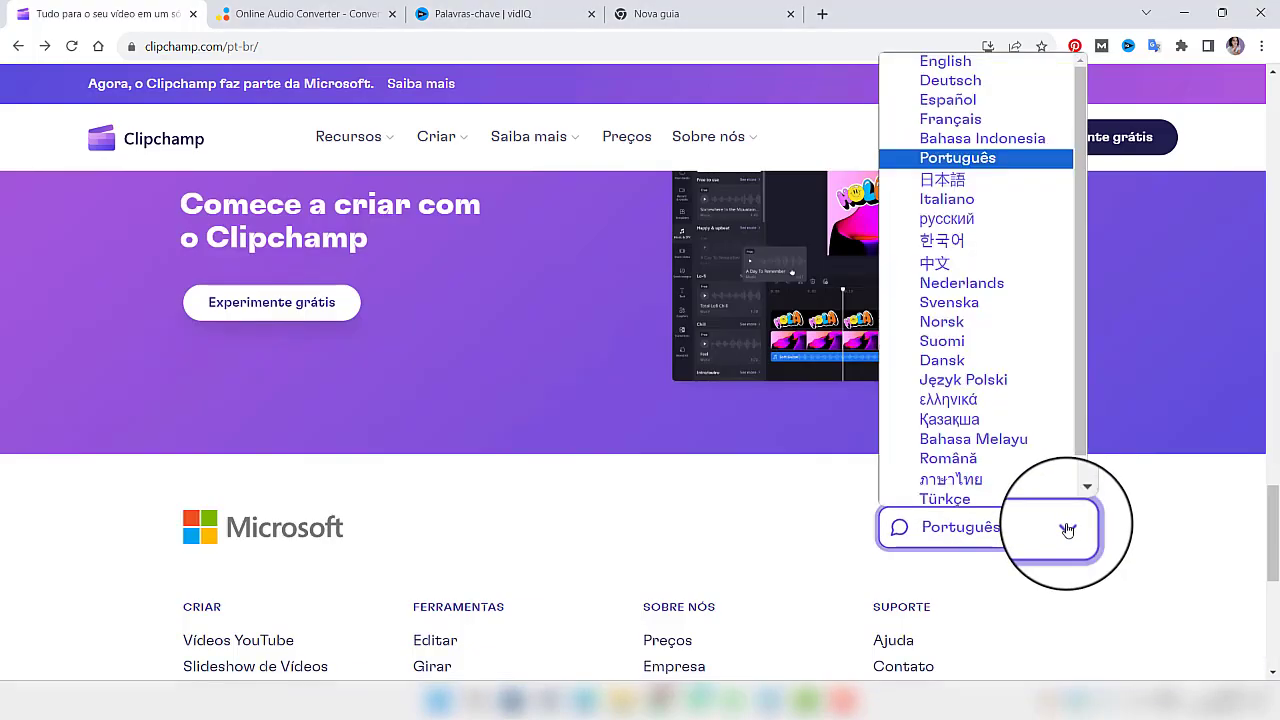
{"action": "left_click", "coordinate": [980, 162]}
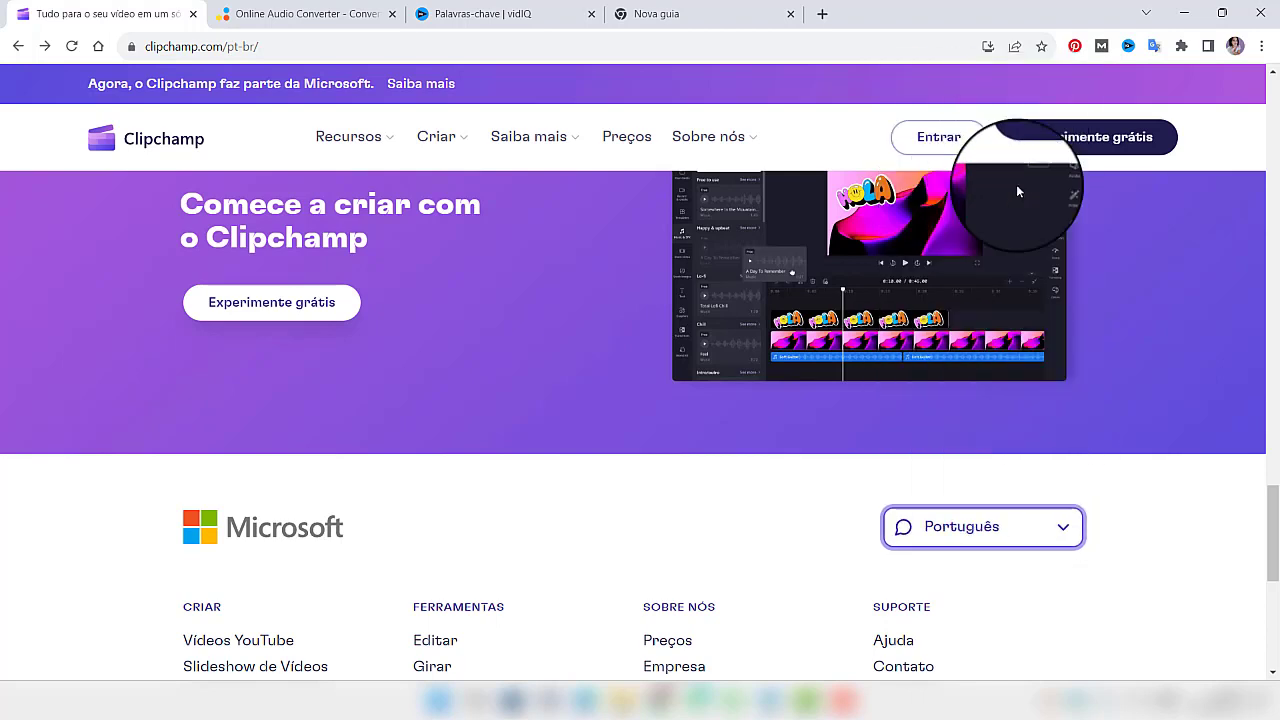
{"action": "left_click_drag", "start_coordinate": [1272, 557], "coordinate": [1270, 40]}
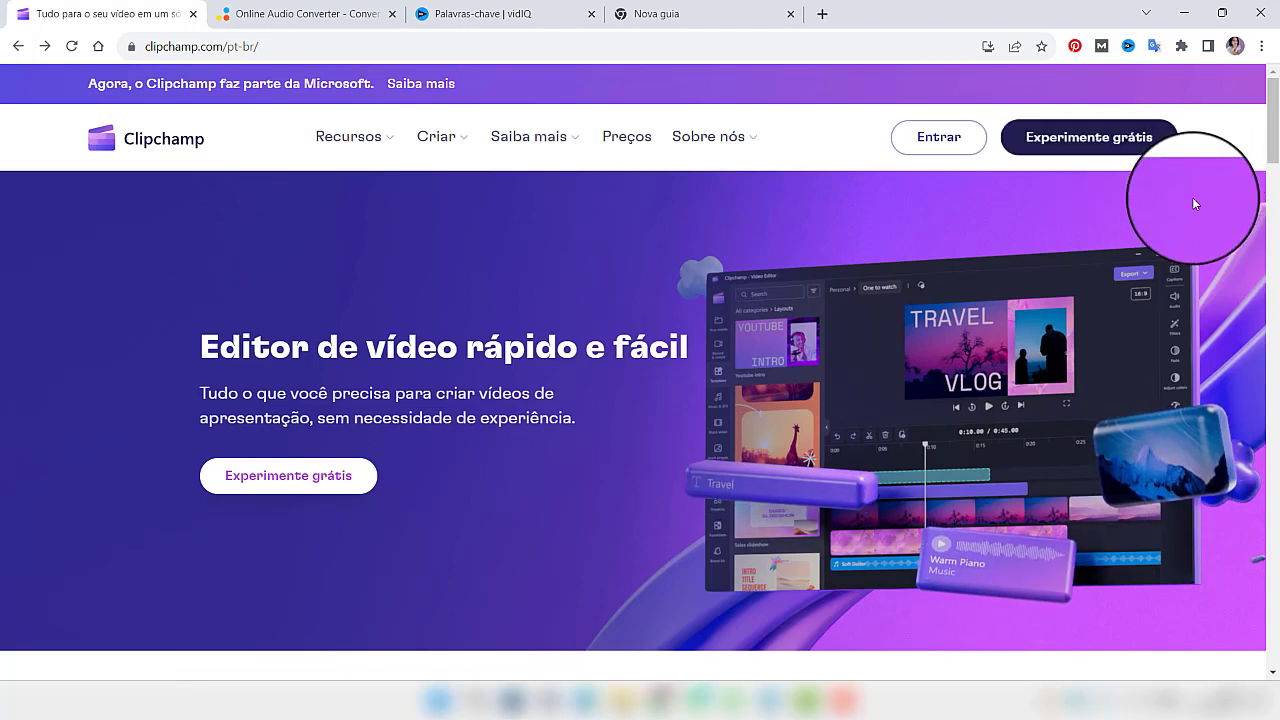
- Sign in to Clipchamp, create a new video from scratch and open the text-to-speech converter
{"action": "left_click", "coordinate": [941, 155]}
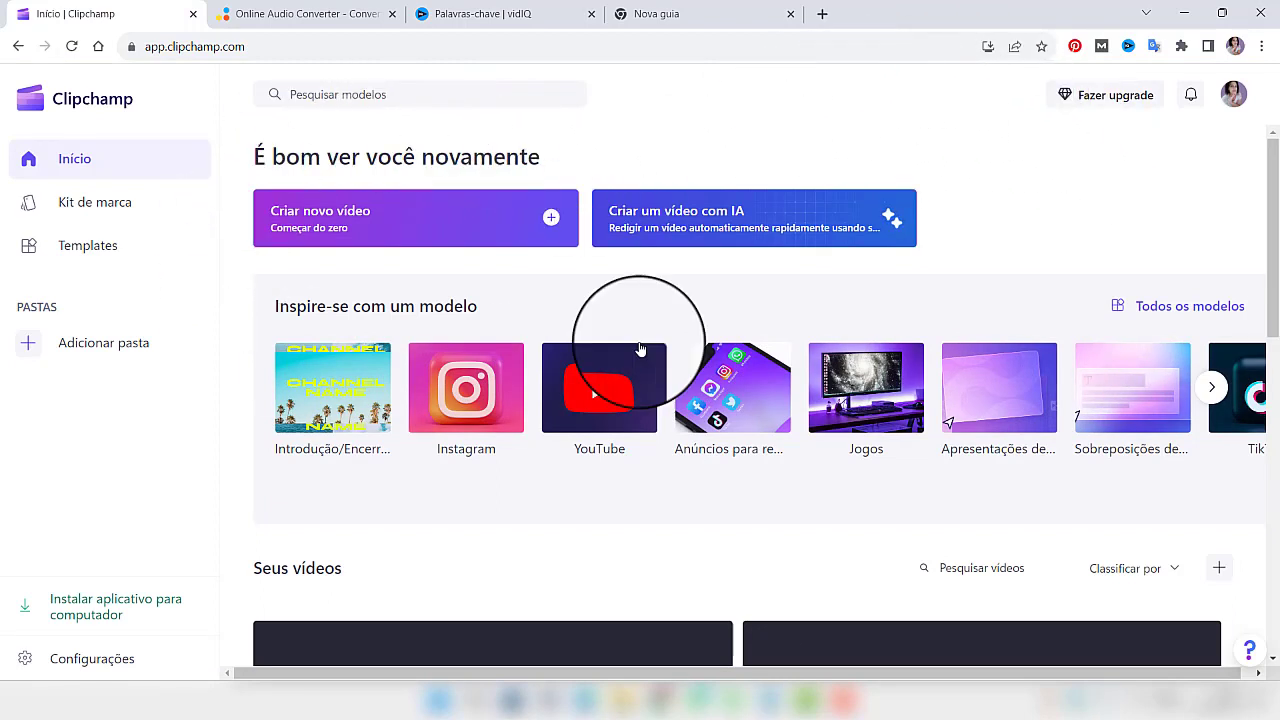
{"action": "left_click", "coordinate": [318, 222]}
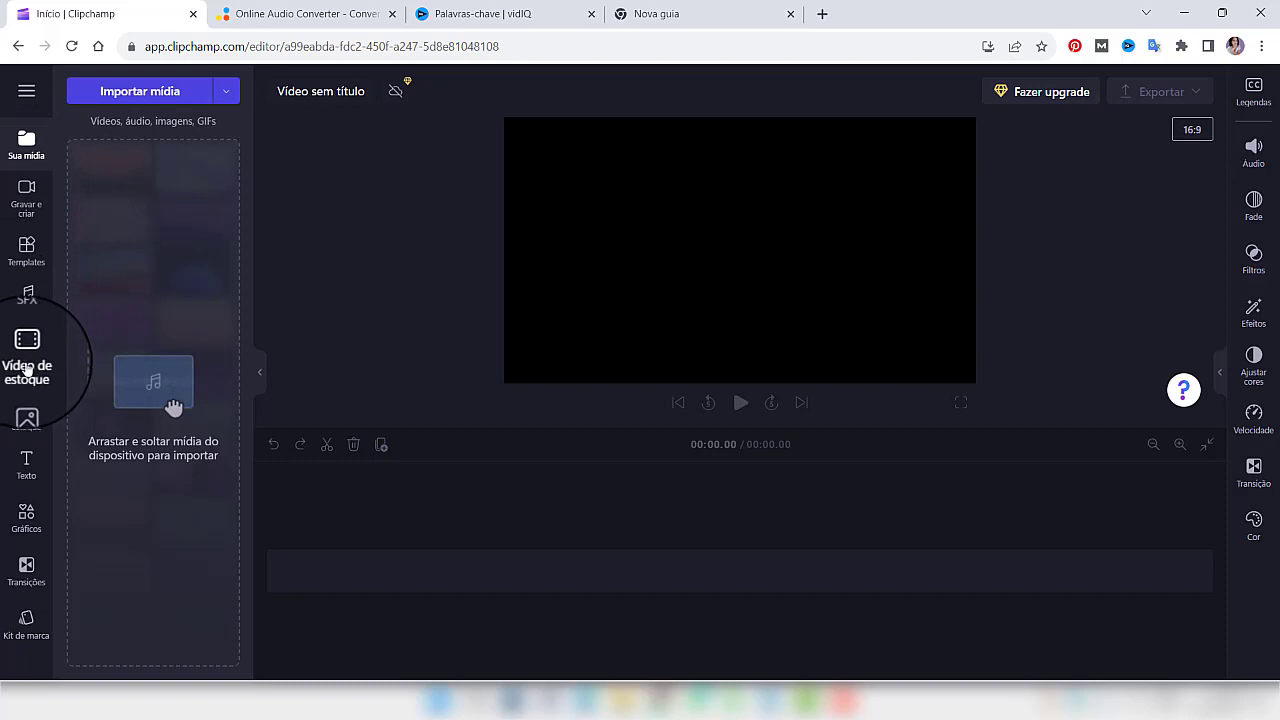
{"action": "left_click", "coordinate": [22, 208]}
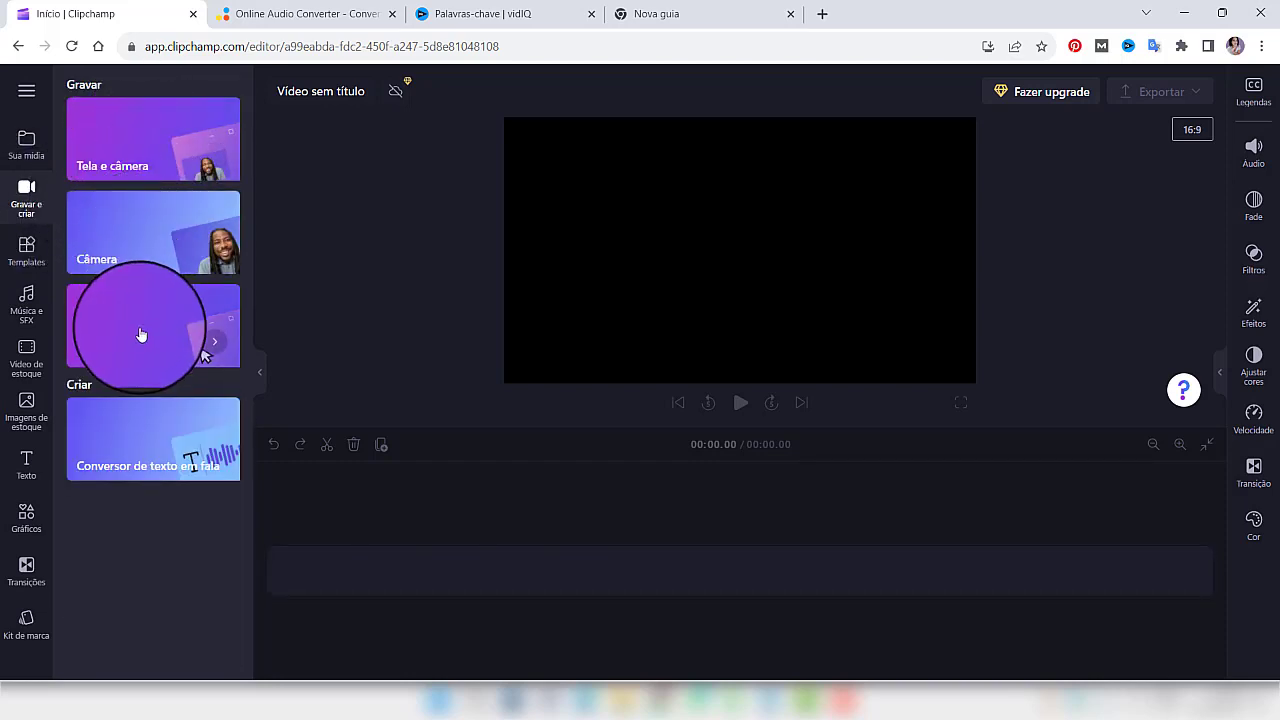
{"action": "left_click", "coordinate": [148, 444]}
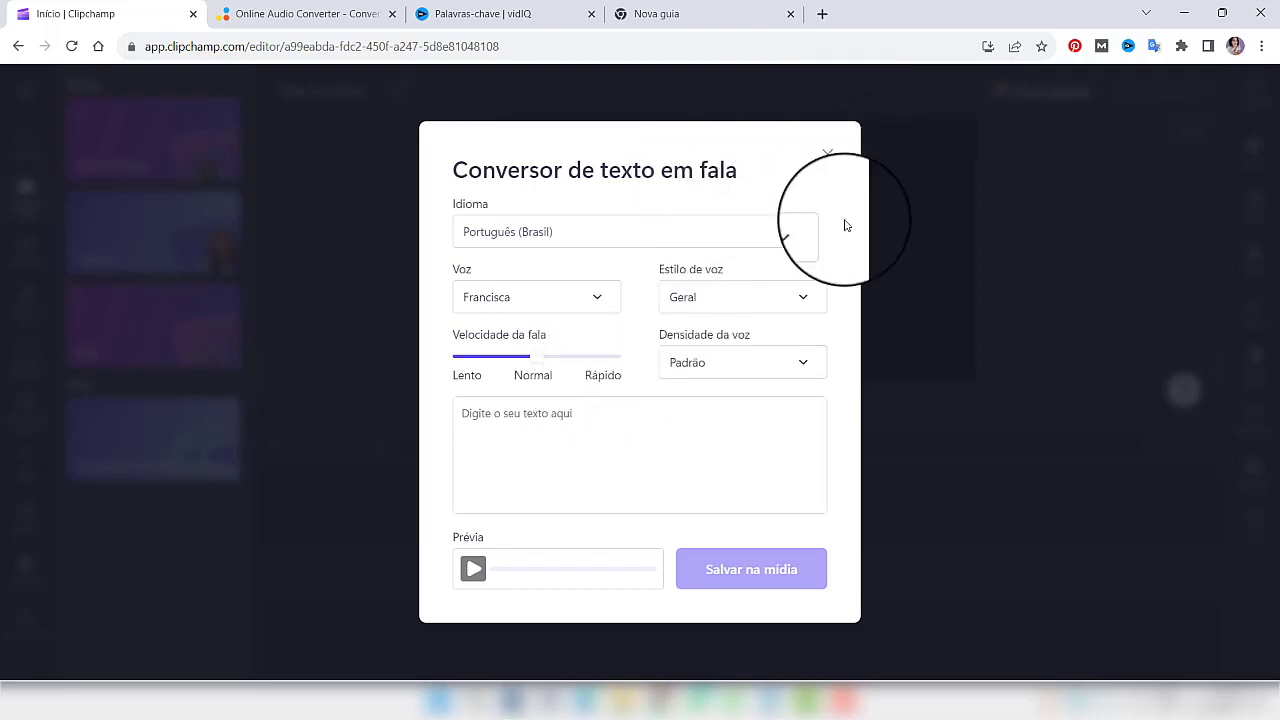
- Choose Português (Brasil) as the speech language and review the available voices and voice styles
{"action": "left_click", "coordinate": [808, 241]}
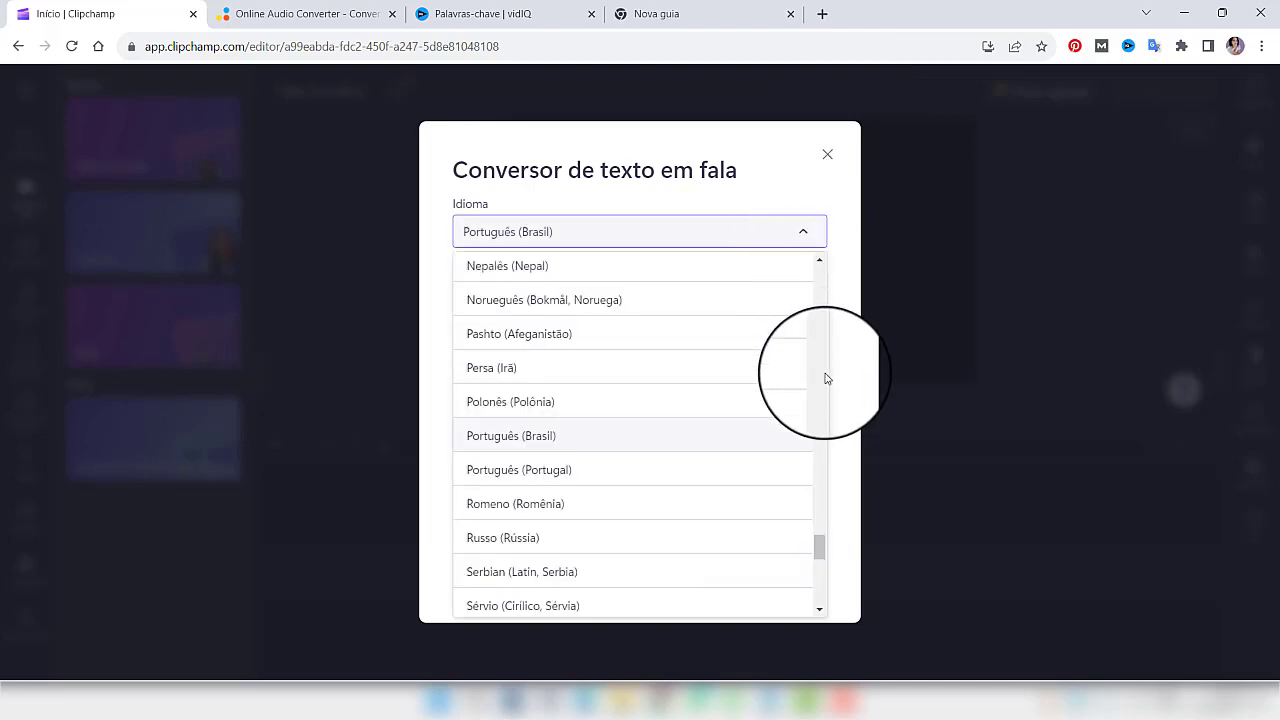
{"action": "left_click", "coordinate": [530, 436]}
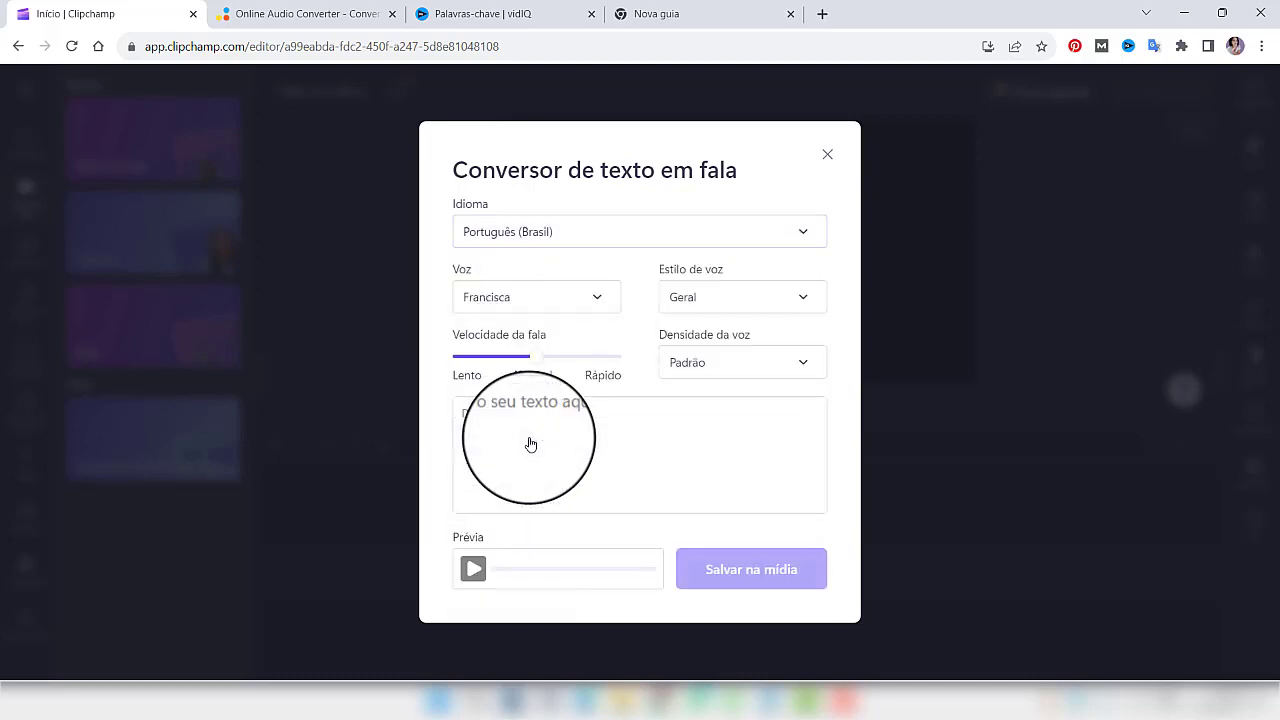
{"action": "left_click", "coordinate": [597, 301]}
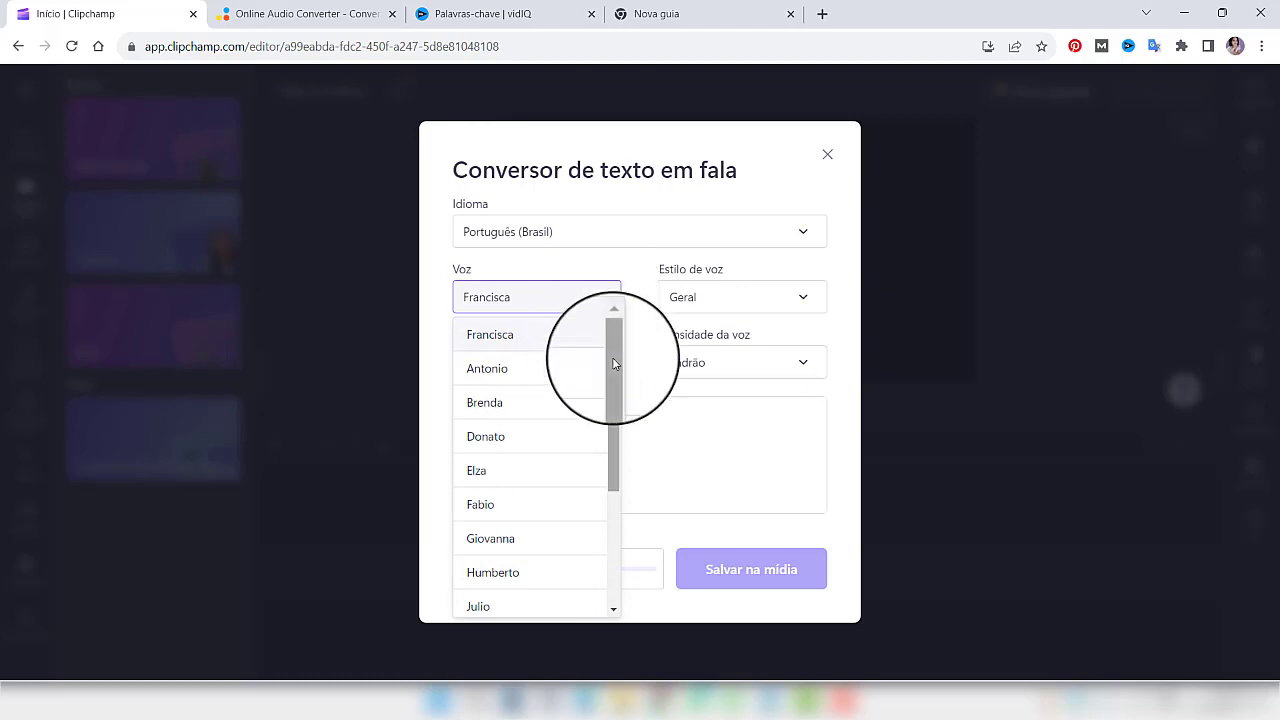
{"action": "mouse_move", "coordinate": [614, 363]}
{"action": "left_mouse_down"}
{"action": "mouse_move", "coordinate": [621, 480]}
{"action": "mouse_move", "coordinate": [627, 357]}
{"action": "left_mouse_up"}
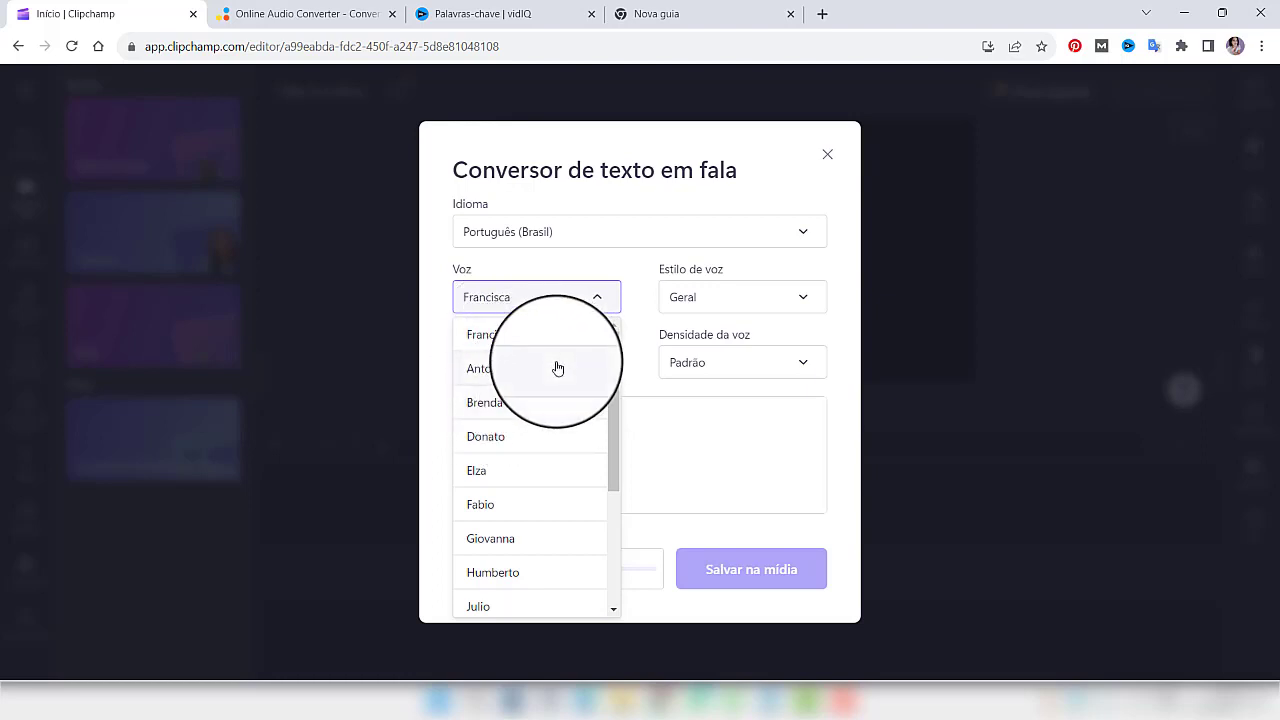
{"action": "left_click", "coordinate": [598, 298]}
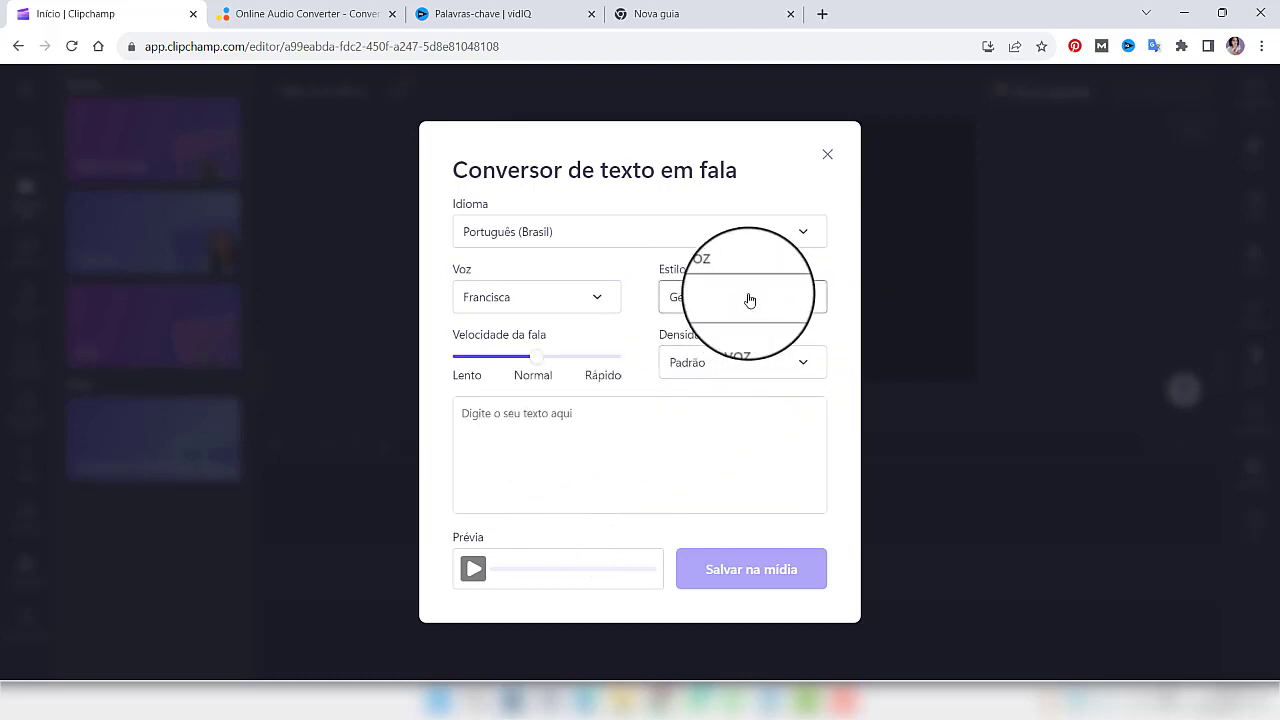
{"action": "left_click", "coordinate": [802, 301]}
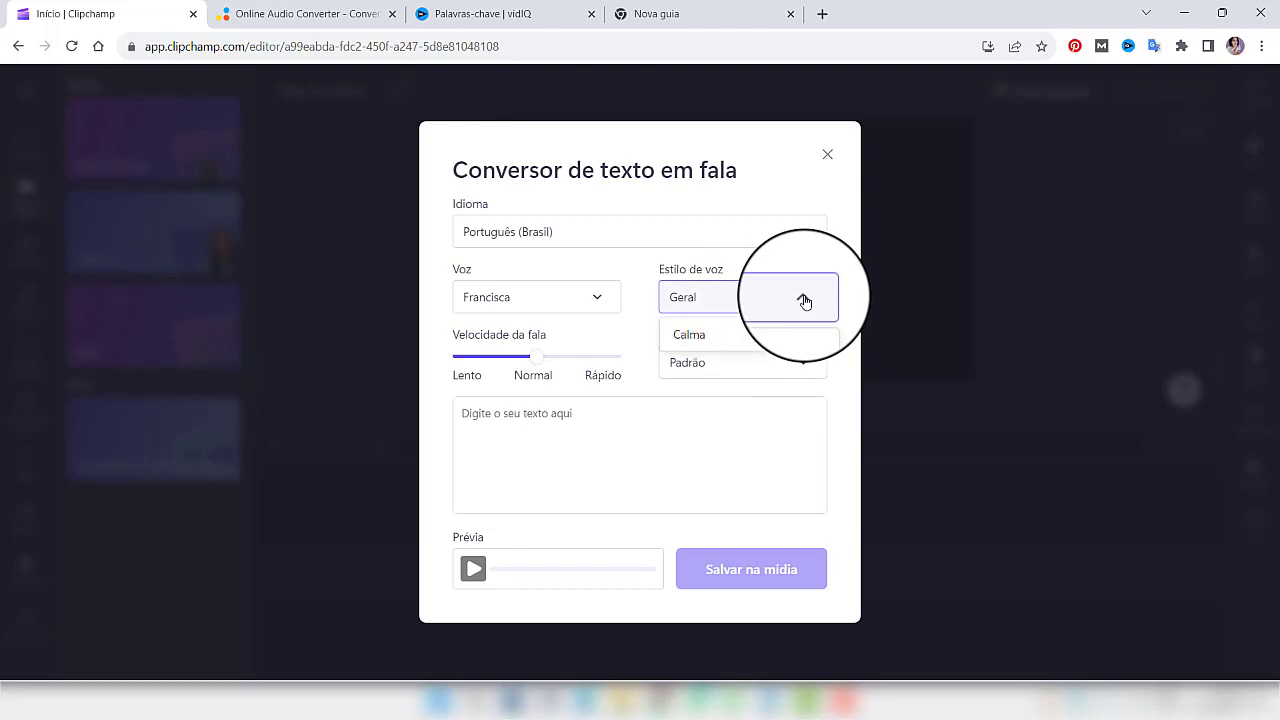
{"action": "left_click", "coordinate": [805, 300]}
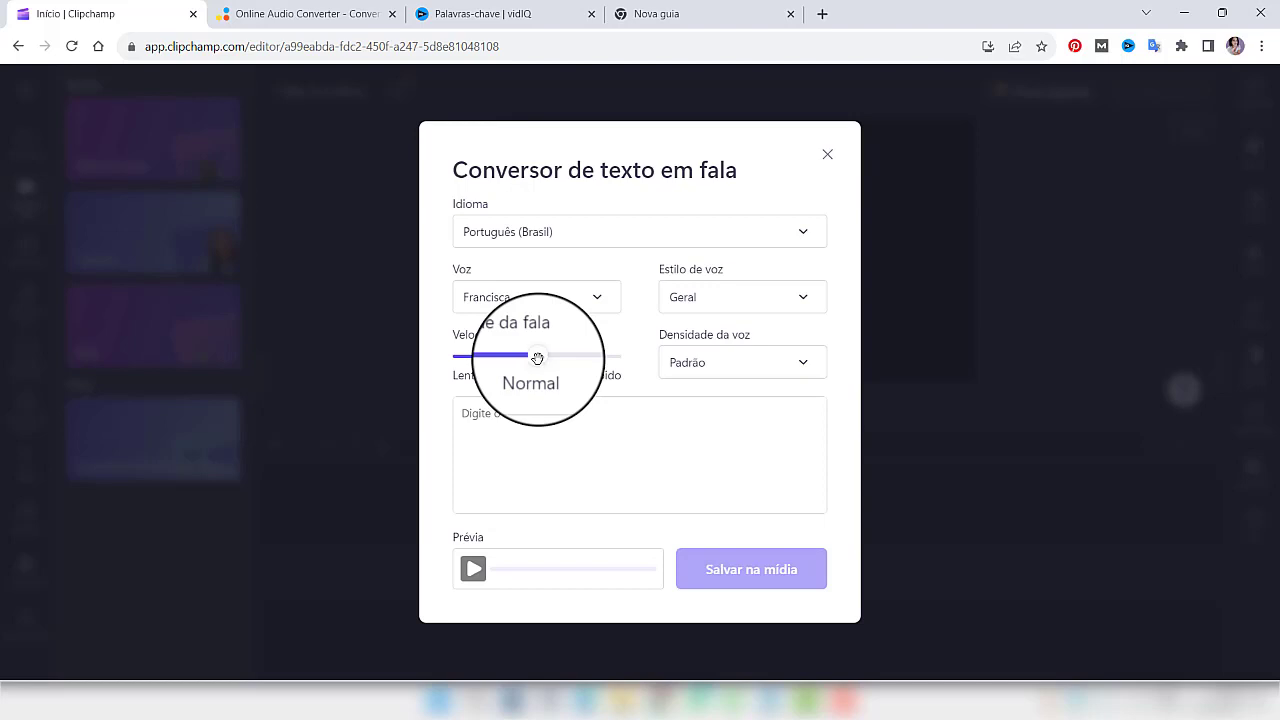
- Set the speech speed between Normal and Rápido and the voice density to Padrão
{"action": "left_click_drag", "start_coordinate": [537, 358], "coordinate": [616, 360]}
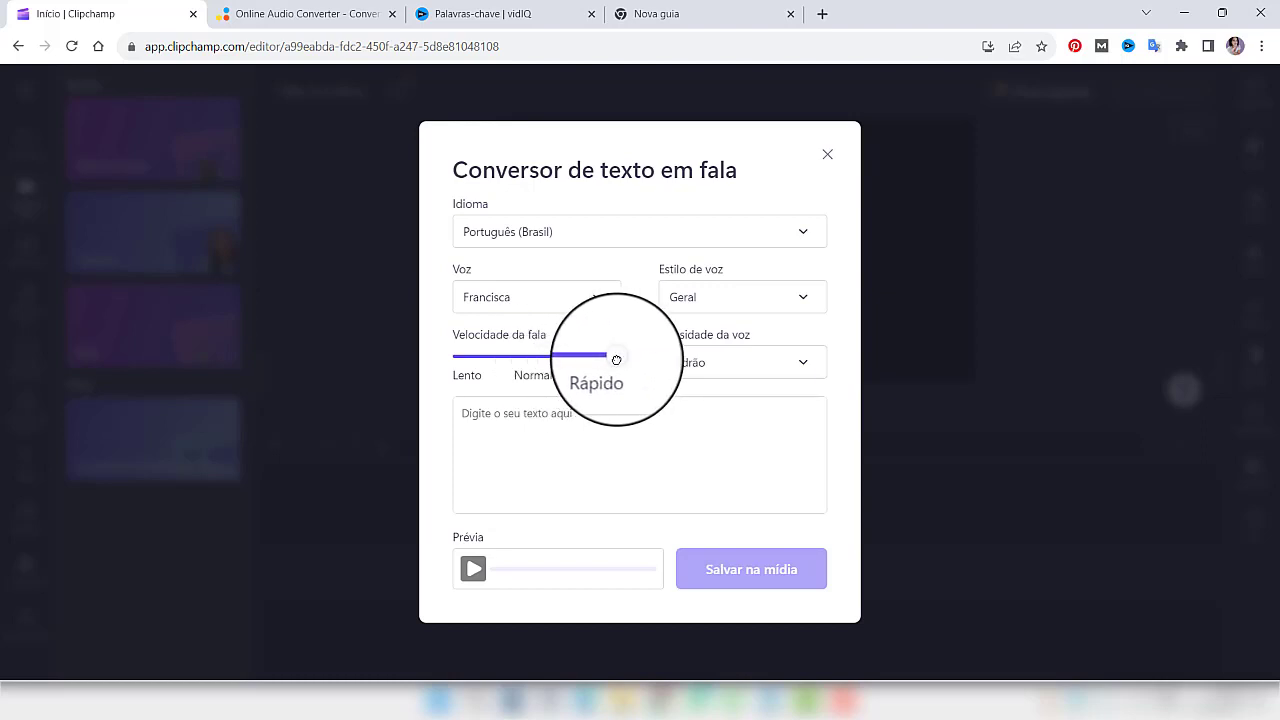
{"action": "left_click_drag", "start_coordinate": [616, 360], "coordinate": [565, 358]}
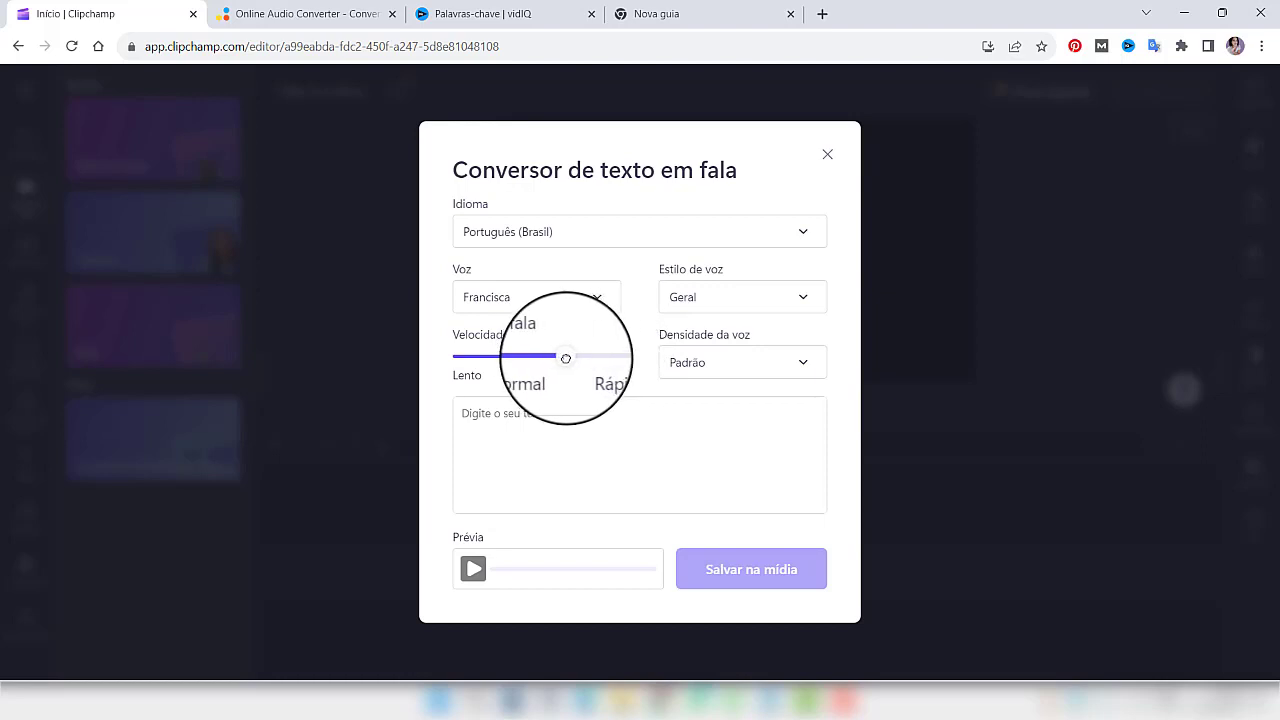
{"action": "left_click", "coordinate": [805, 367]}
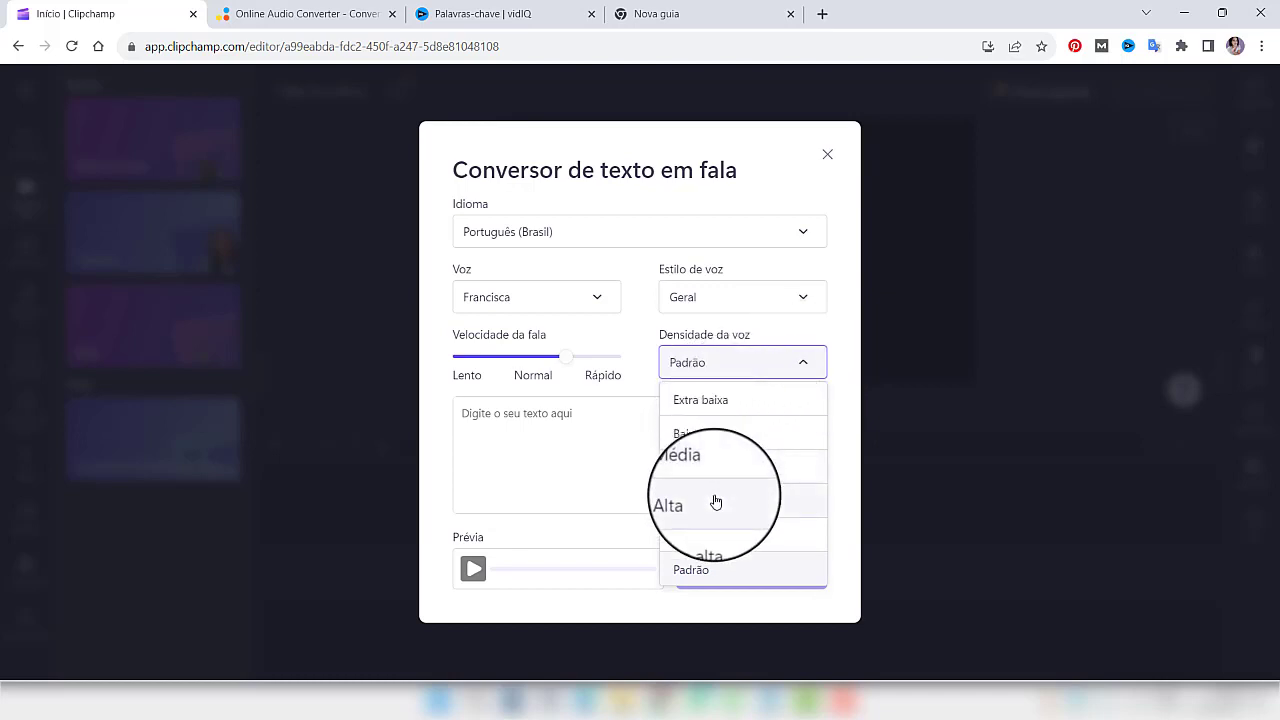
{"action": "left_click", "coordinate": [712, 578]}
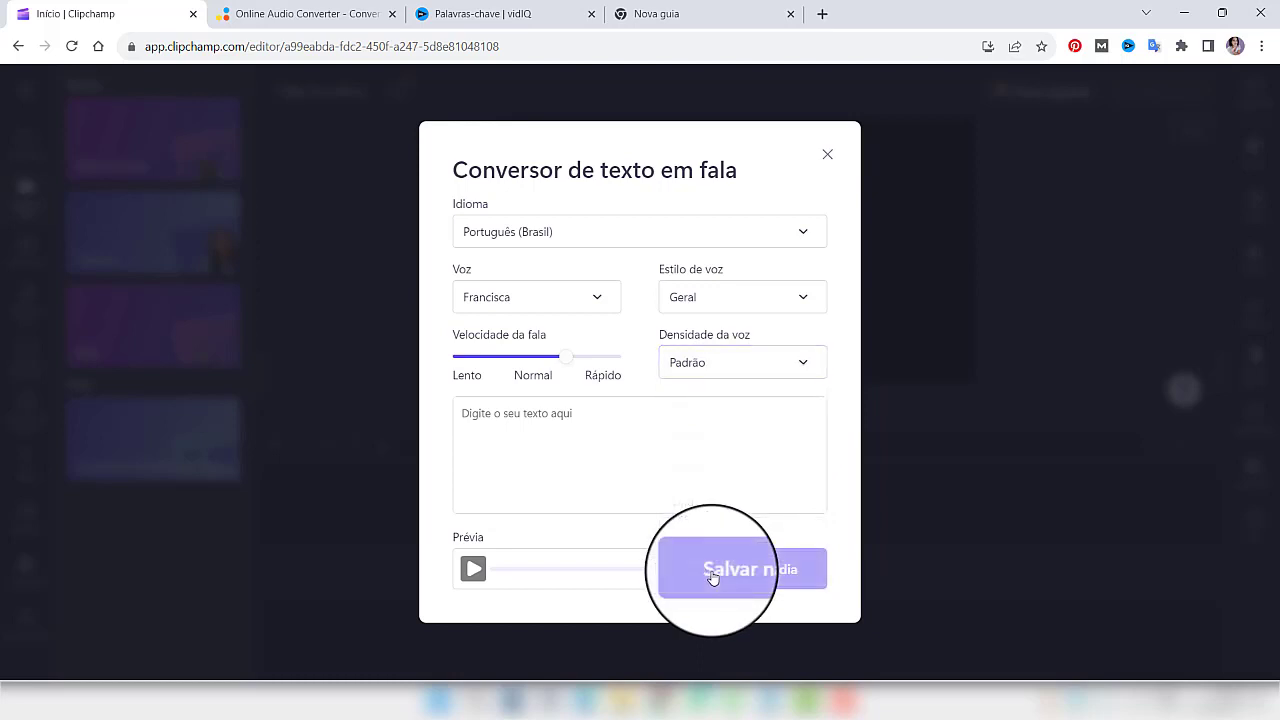
- Paste the copied script beginning "Oi gente! Tudo bom com vocês?" as the speech text and preview it with the Francisca voice
{"action": "right_click", "coordinate": [485, 413]}
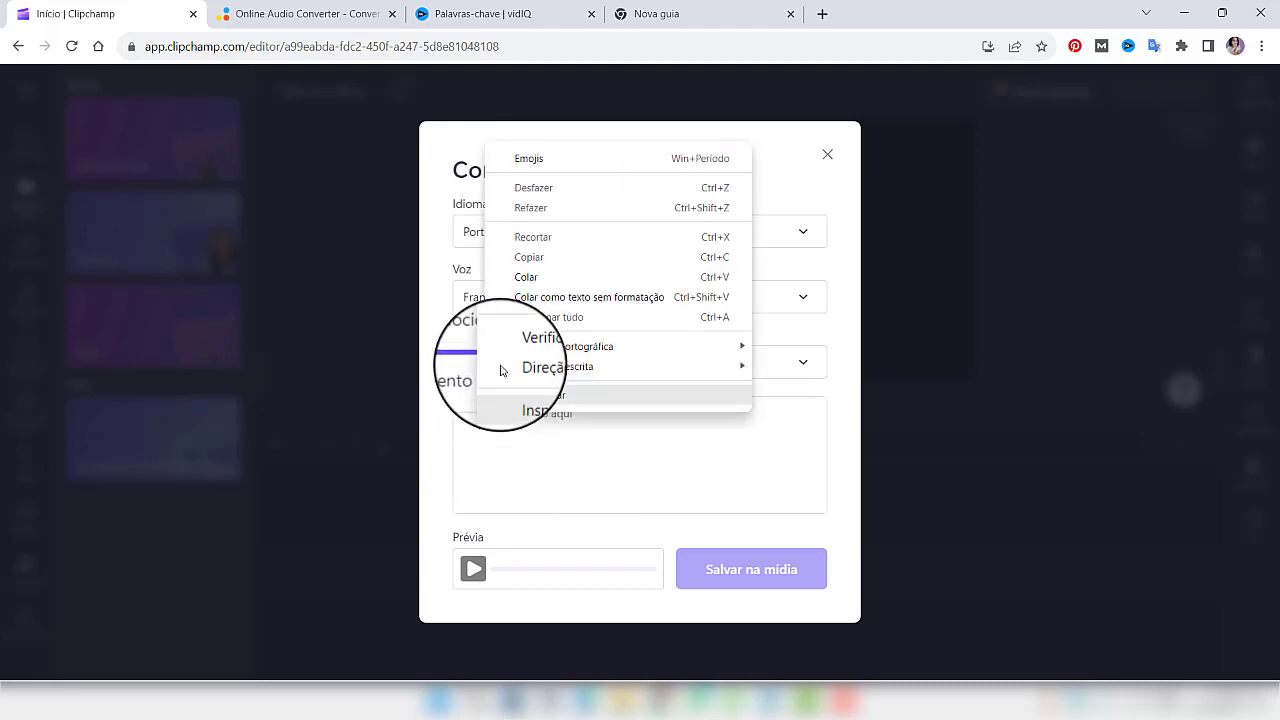
{"action": "left_click", "coordinate": [540, 277]}
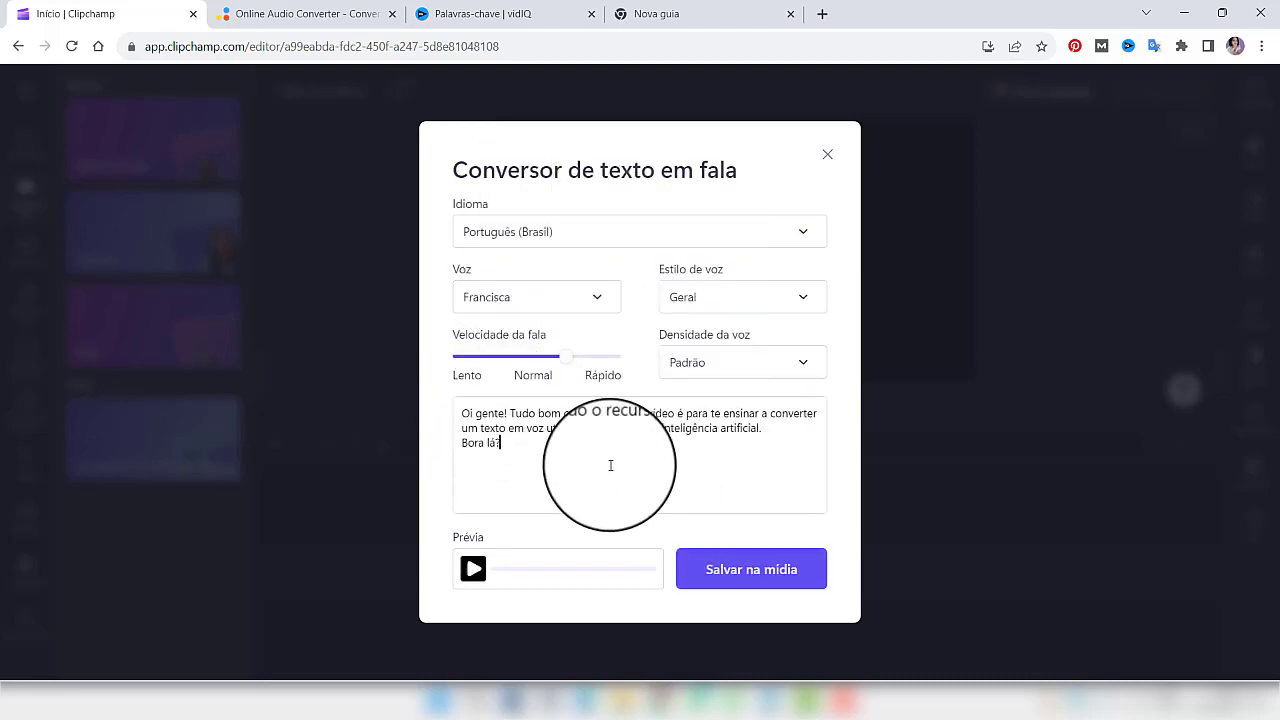
{"action": "left_click", "coordinate": [598, 300]}
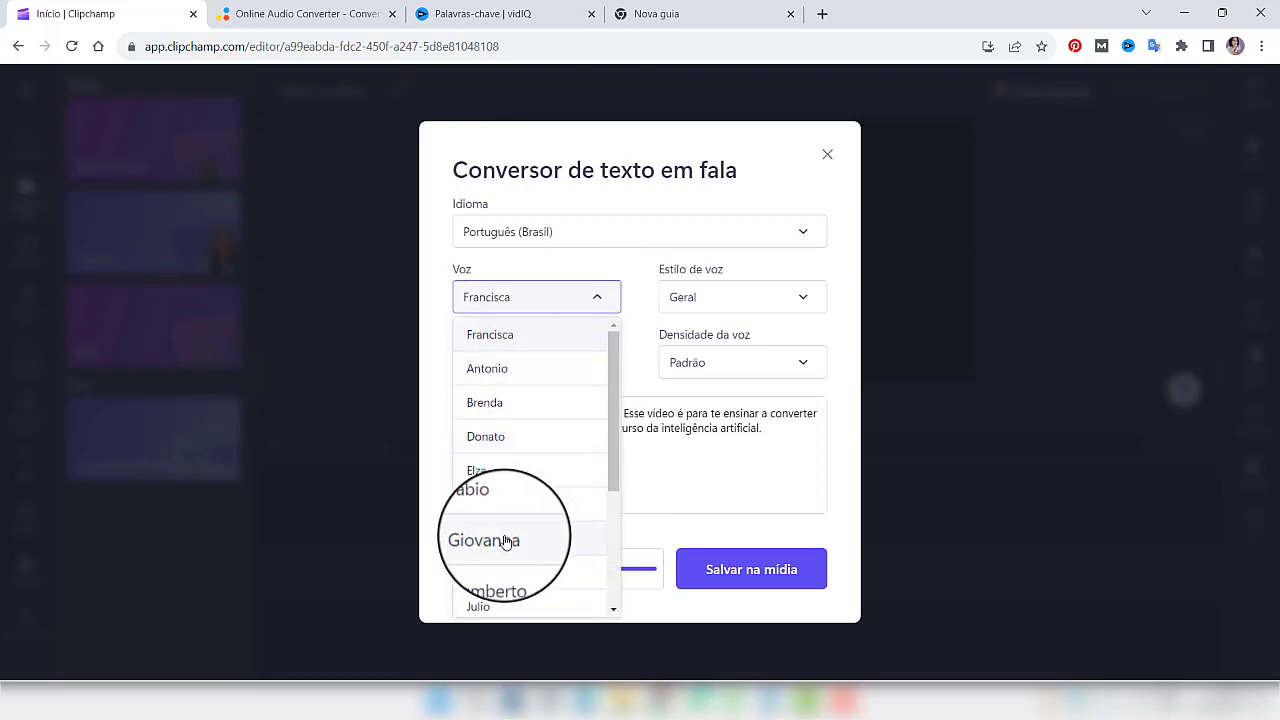
{"action": "left_click", "coordinate": [598, 298]}
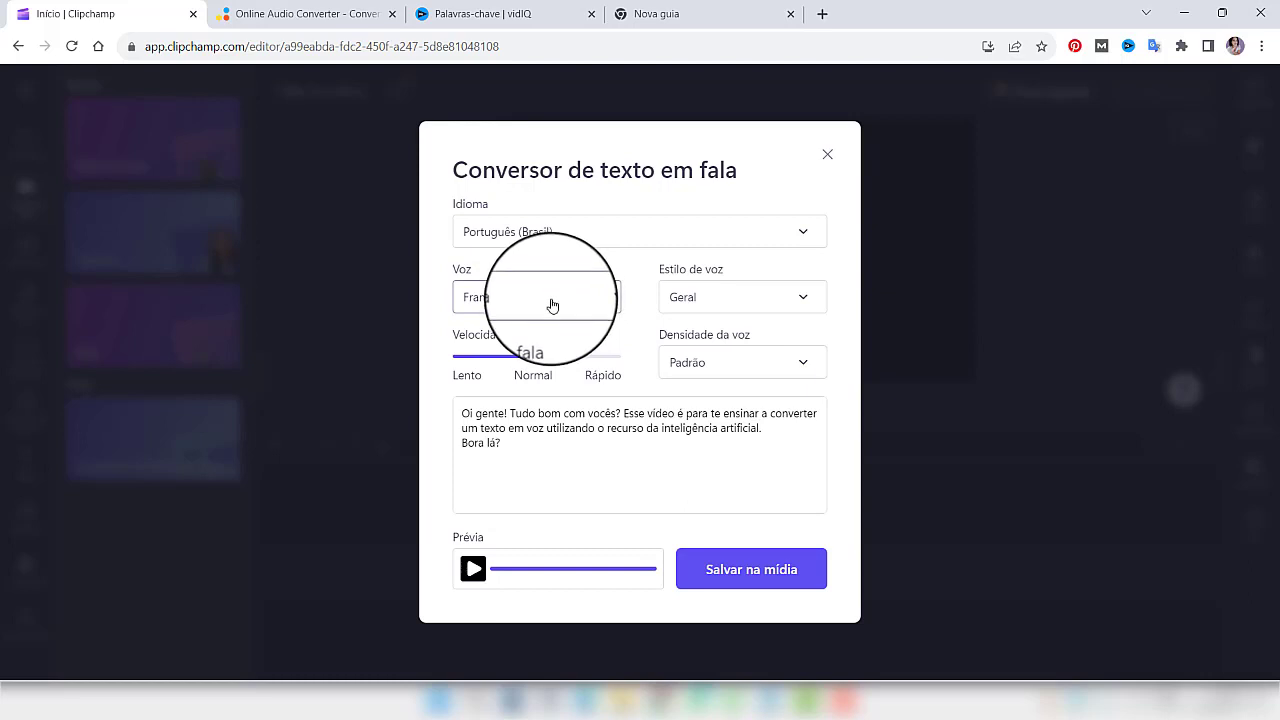
{"action": "left_click", "coordinate": [474, 570]}
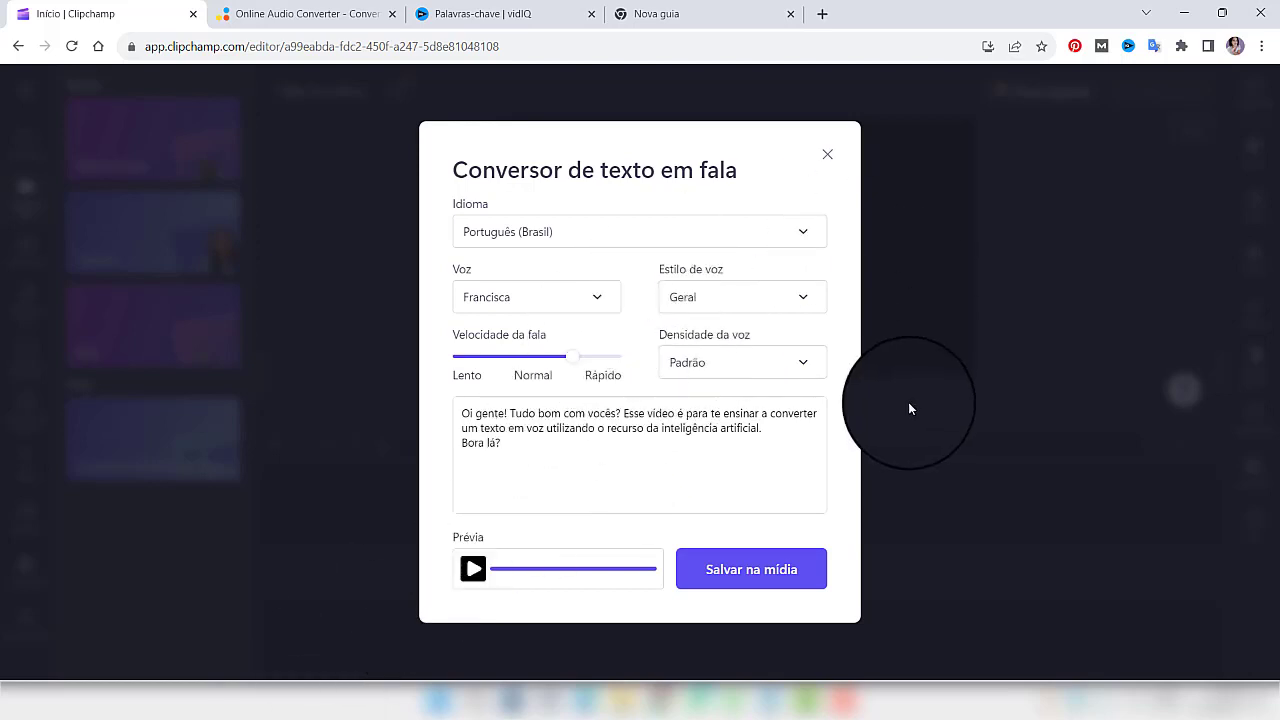
- Save the generated speech to the project media and play it from the start of the timeline
{"action": "left_click", "coordinate": [750, 572]}
{"action": "mouse_move", "coordinate": [135, 177]}
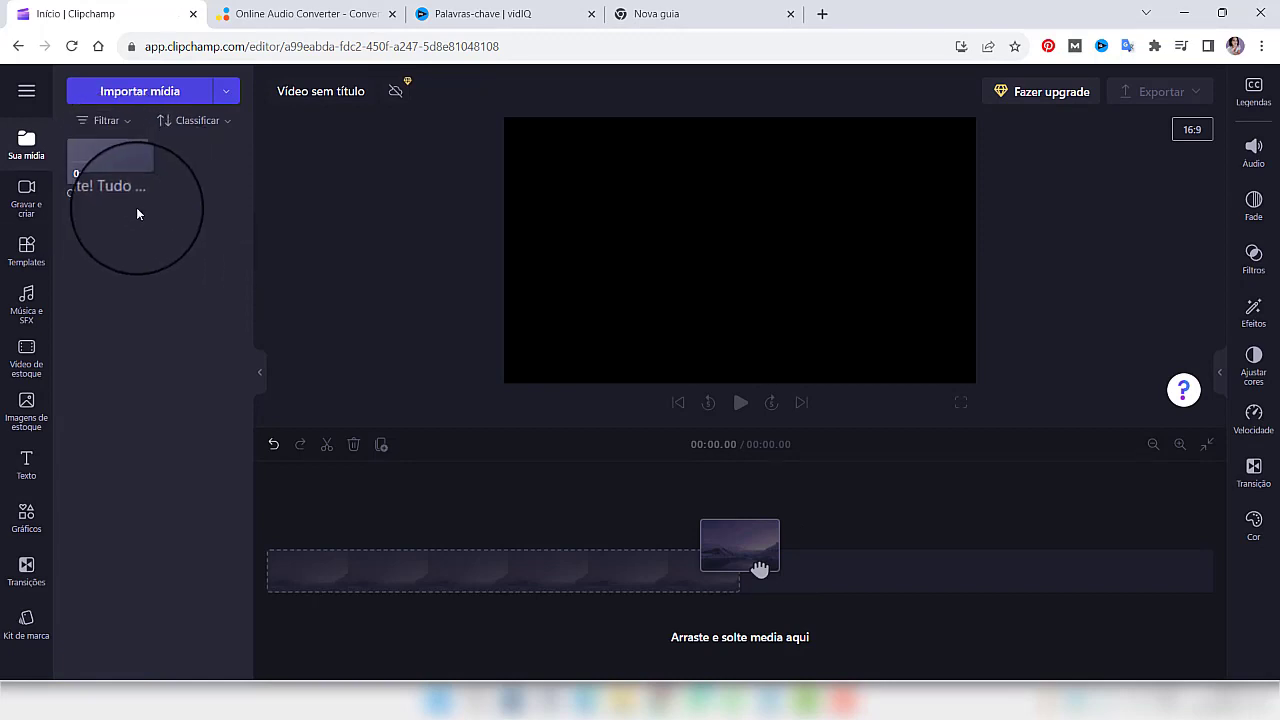
{"action": "mouse_move", "coordinate": [95, 165]}
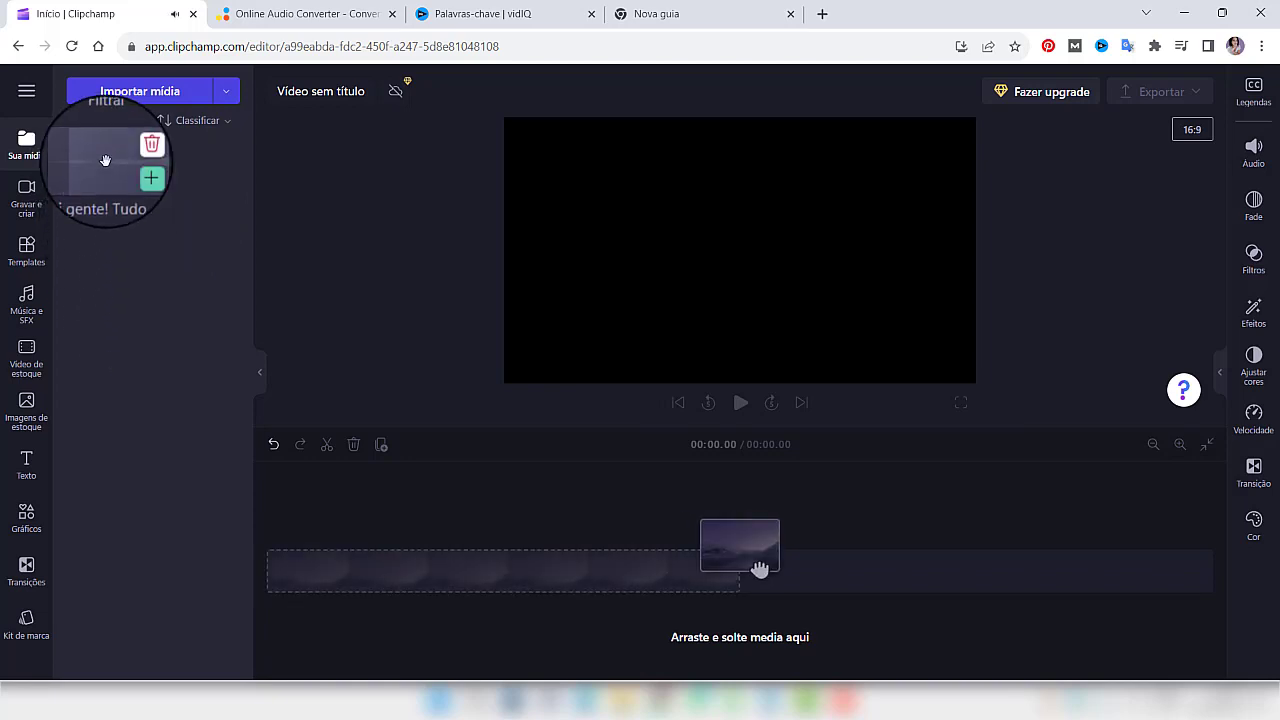
{"action": "left_click_drag", "start_coordinate": [105, 160], "coordinate": [342, 592]}
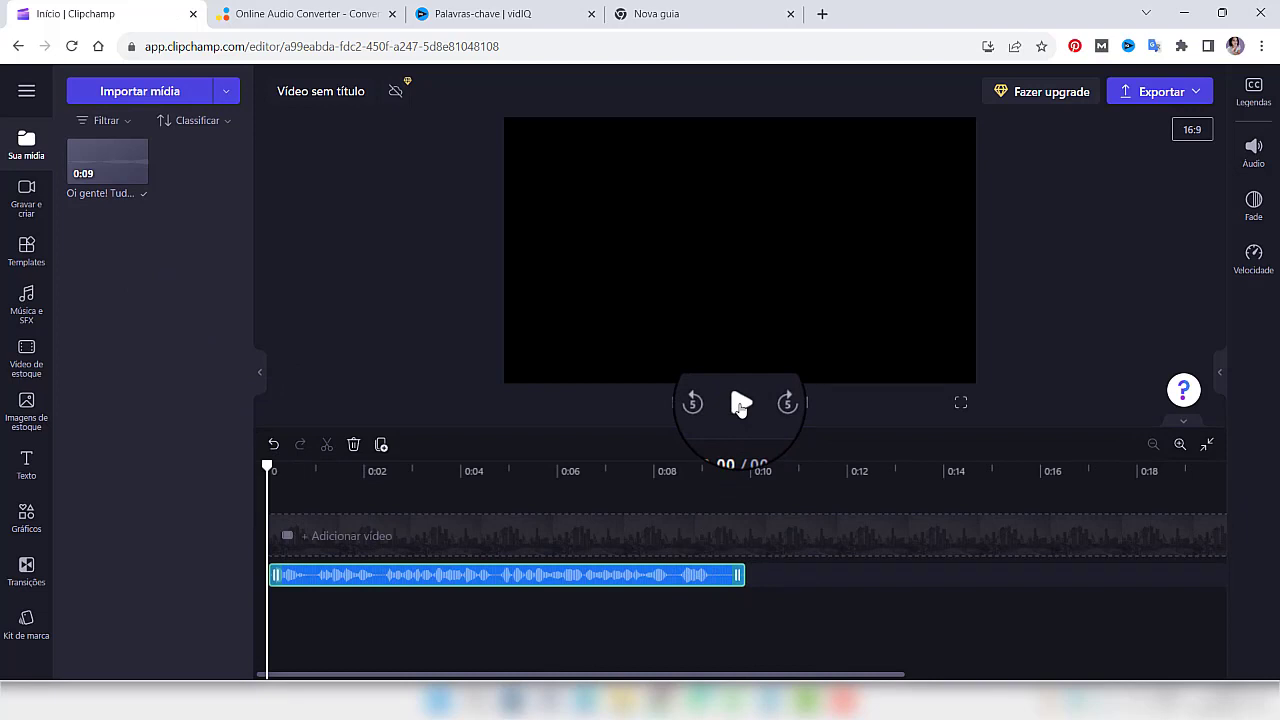
{"action": "left_click", "coordinate": [740, 403]}
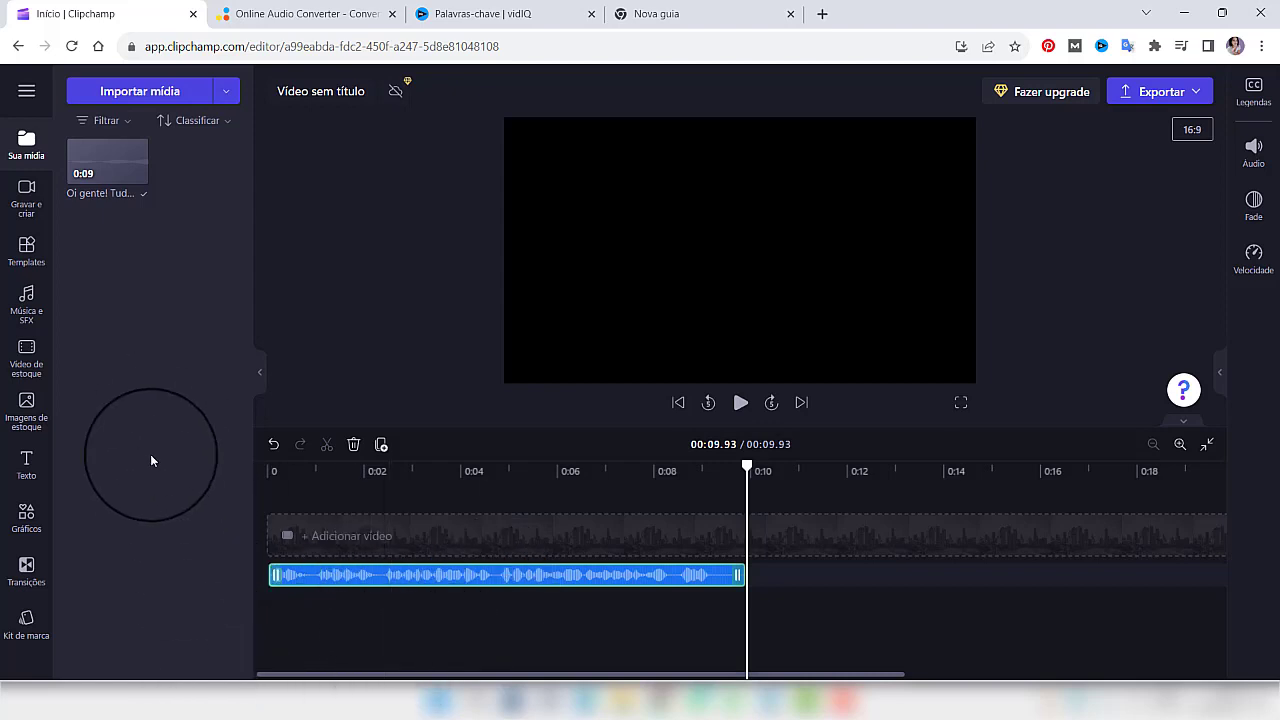
{"action": "left_click", "coordinate": [27, 252]}
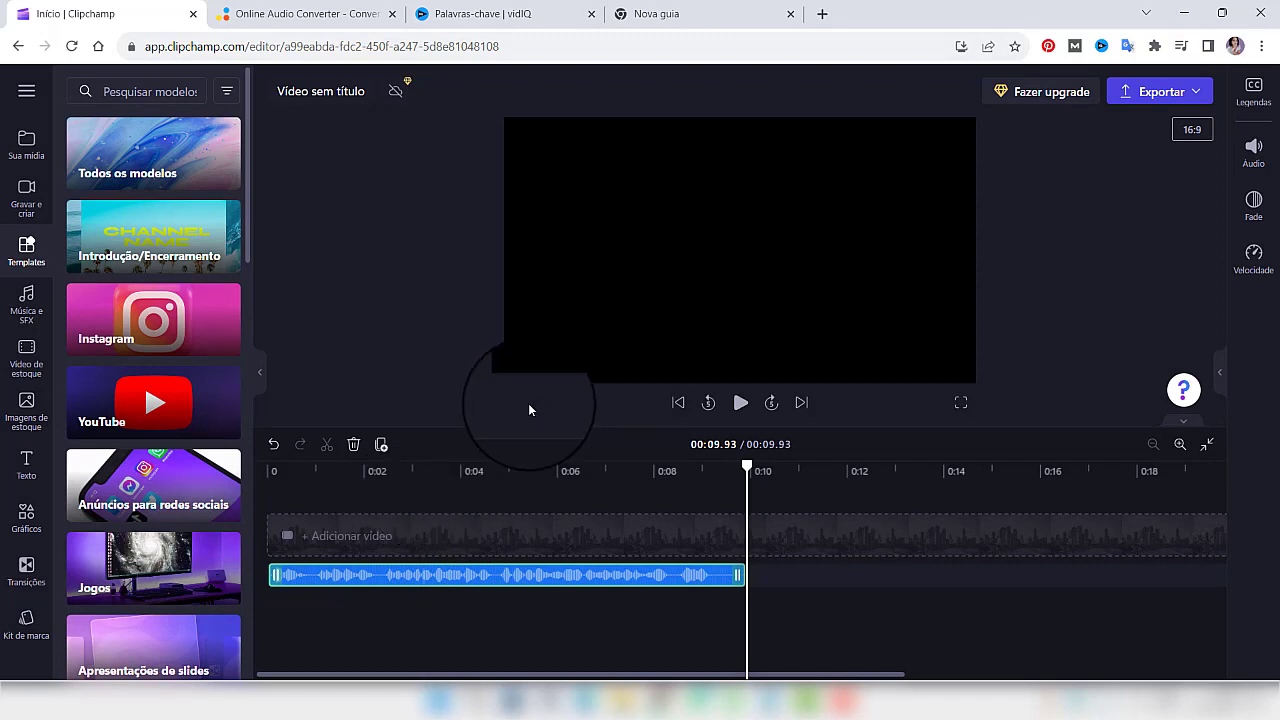
{"action": "left_click", "coordinate": [30, 588]}
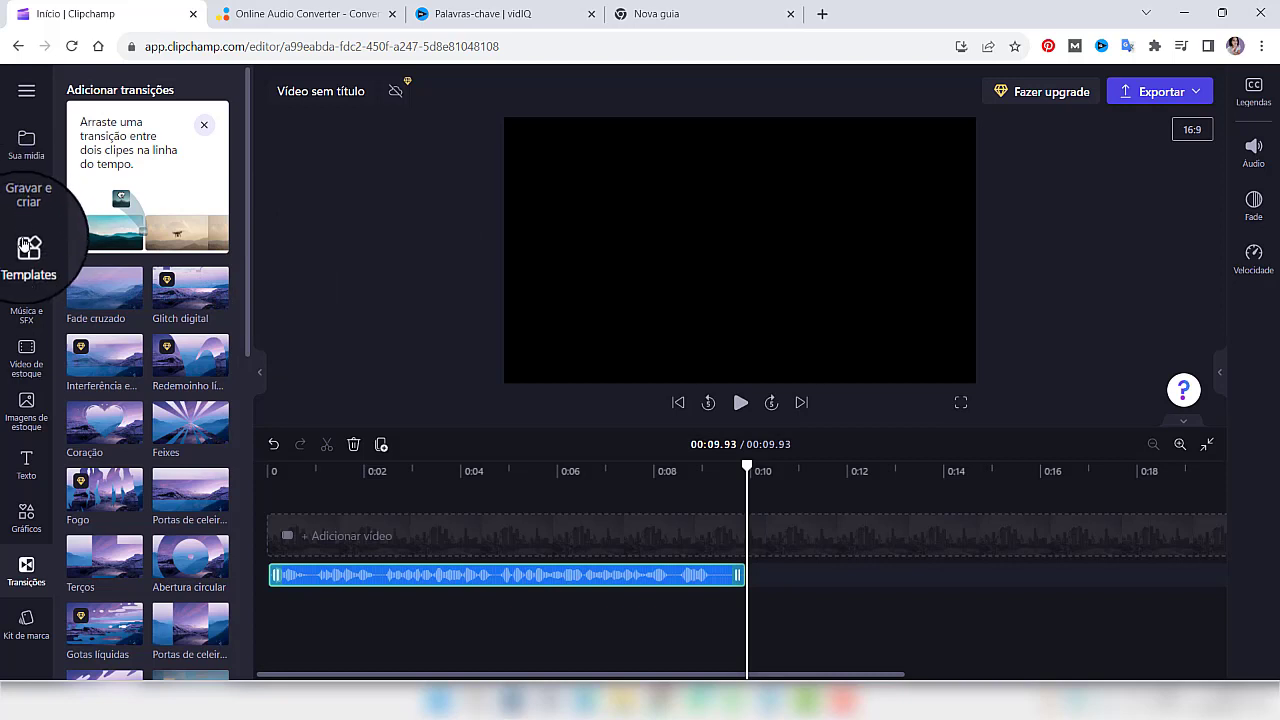
{"action": "left_click", "coordinate": [27, 210]}
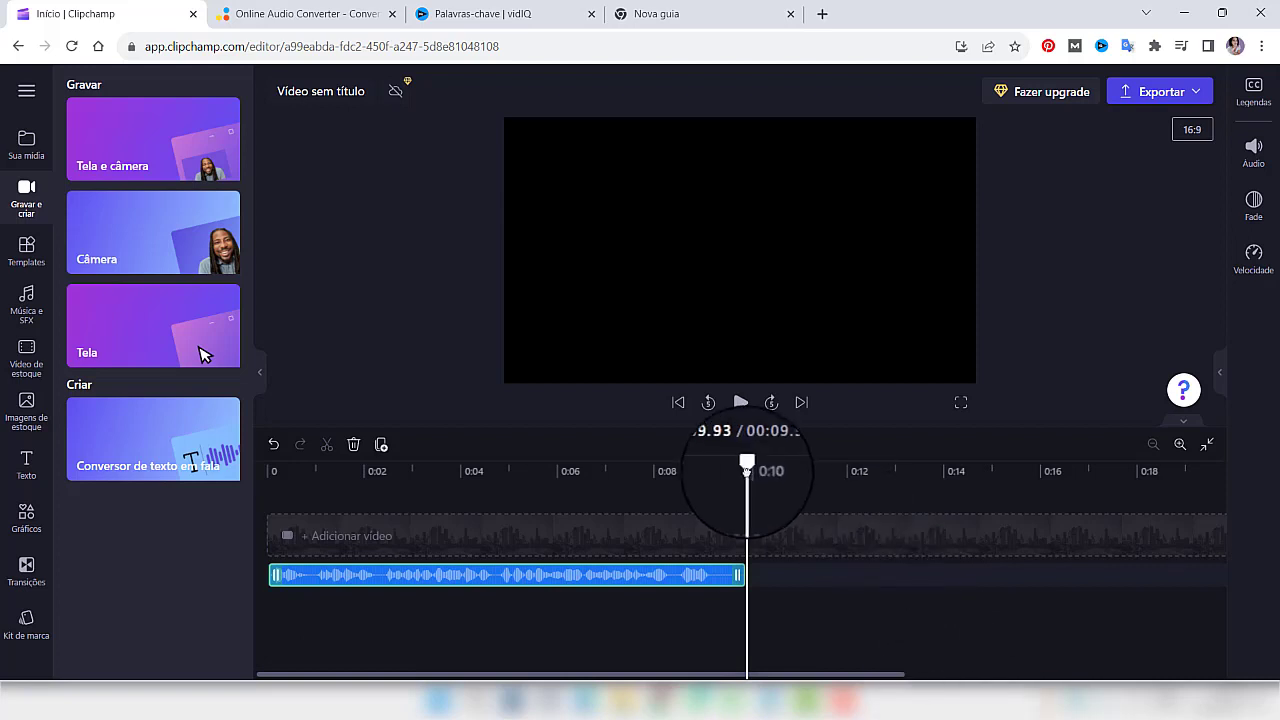
- Export the project as an MP4 video in 720p quality
{"action": "left_click", "coordinate": [1196, 97]}
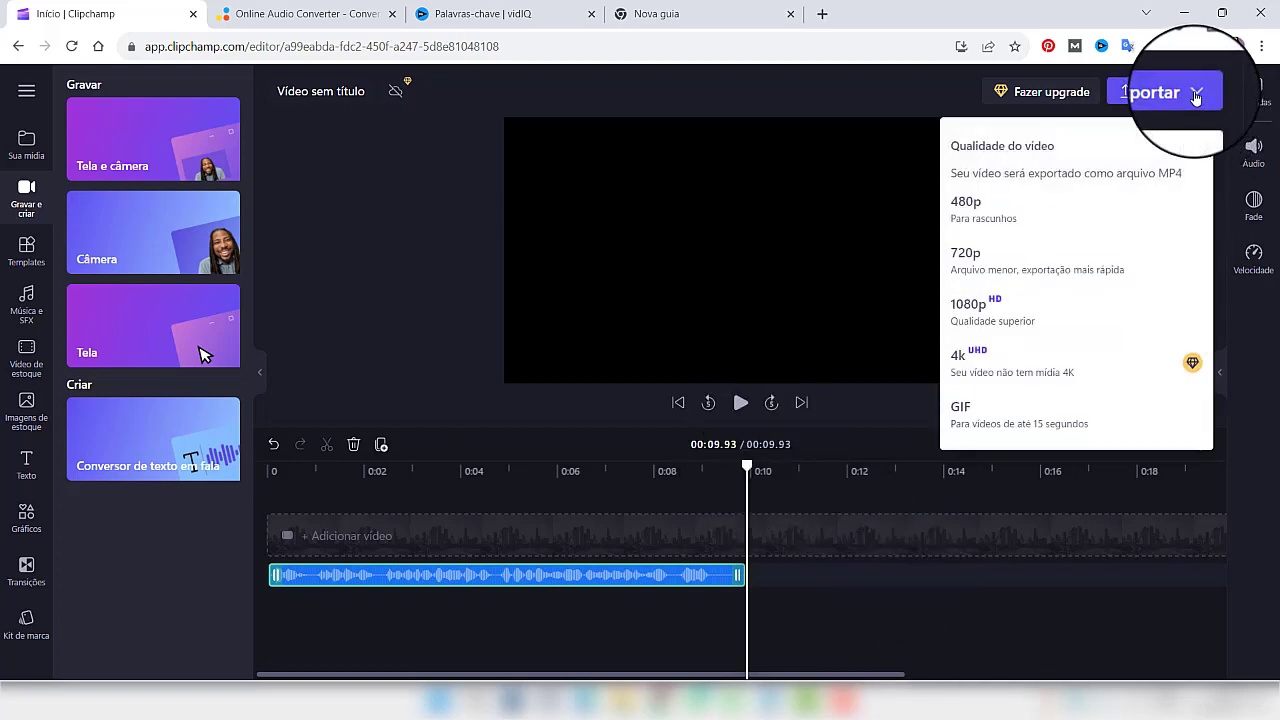
{"action": "left_click", "coordinate": [1026, 270]}
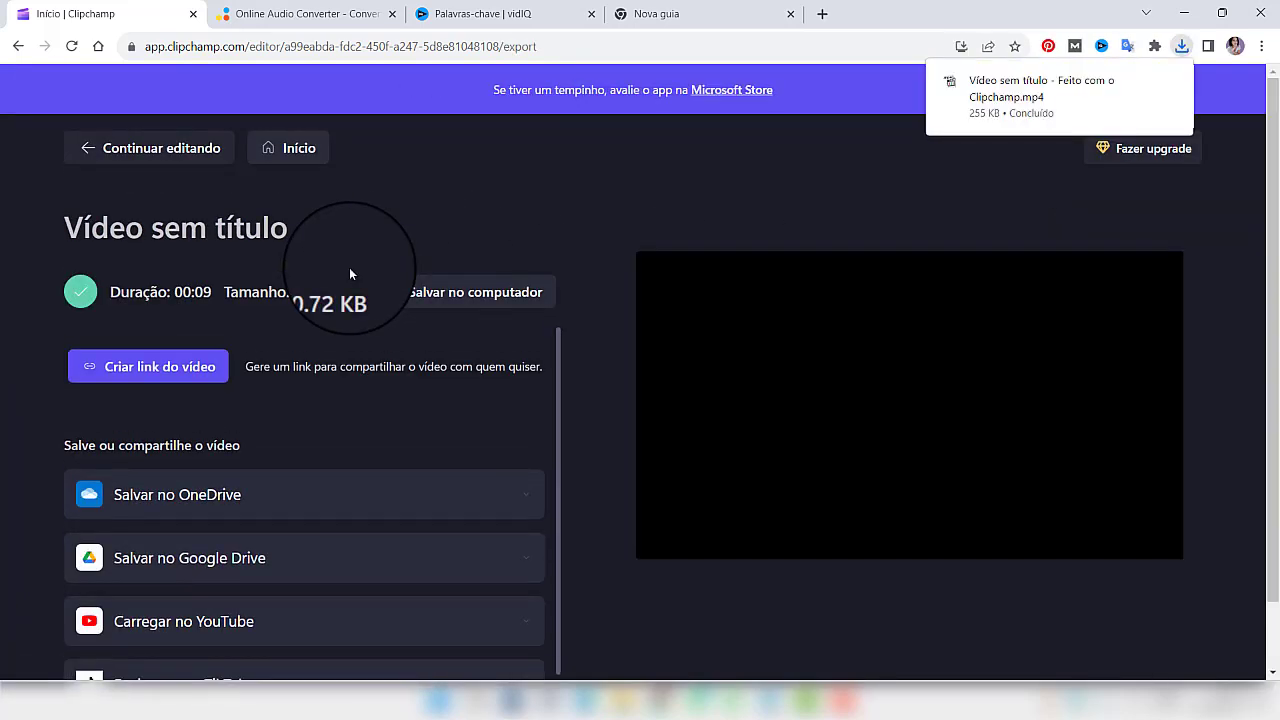
- Switch to File Explorer and play the exported file "Vídeo sem título - Feito com o Clipchamp" from the Downloads folder
{"action": "left_click", "coordinate": [632, 700]}
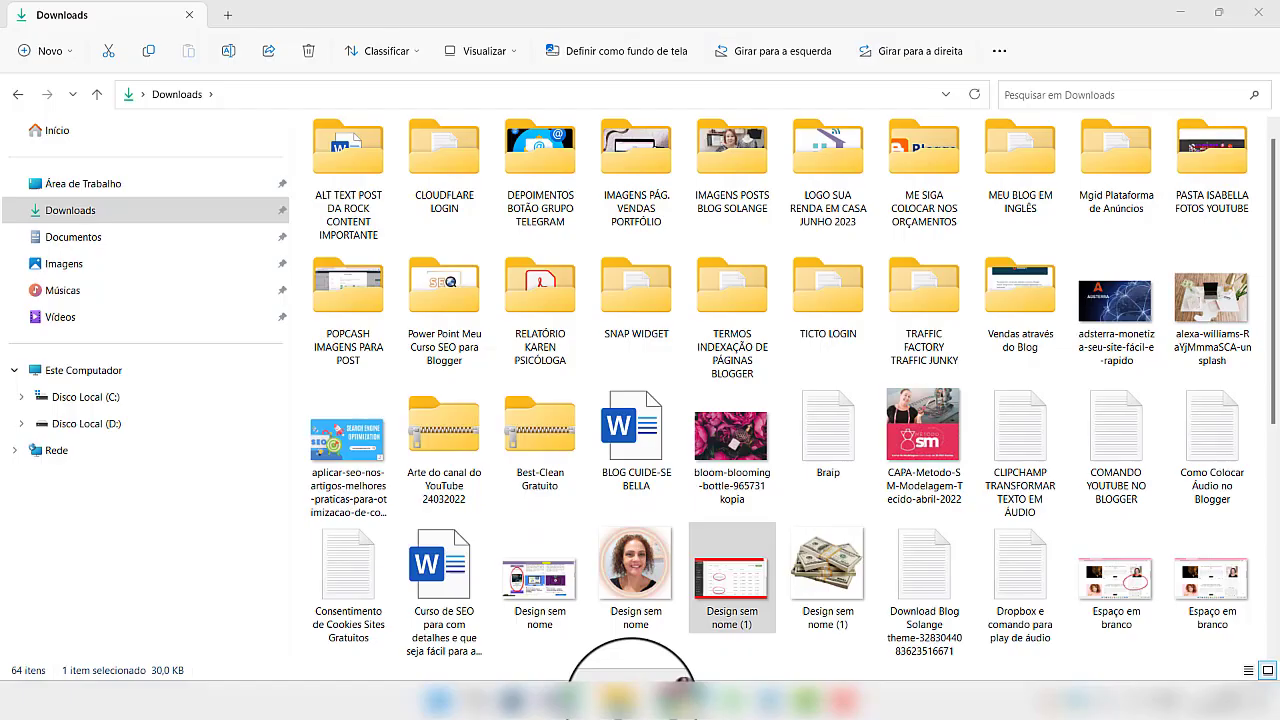
{"action": "scroll", "coordinate": [657, 623], "scroll_direction": "down", "scroll_amount": 3}
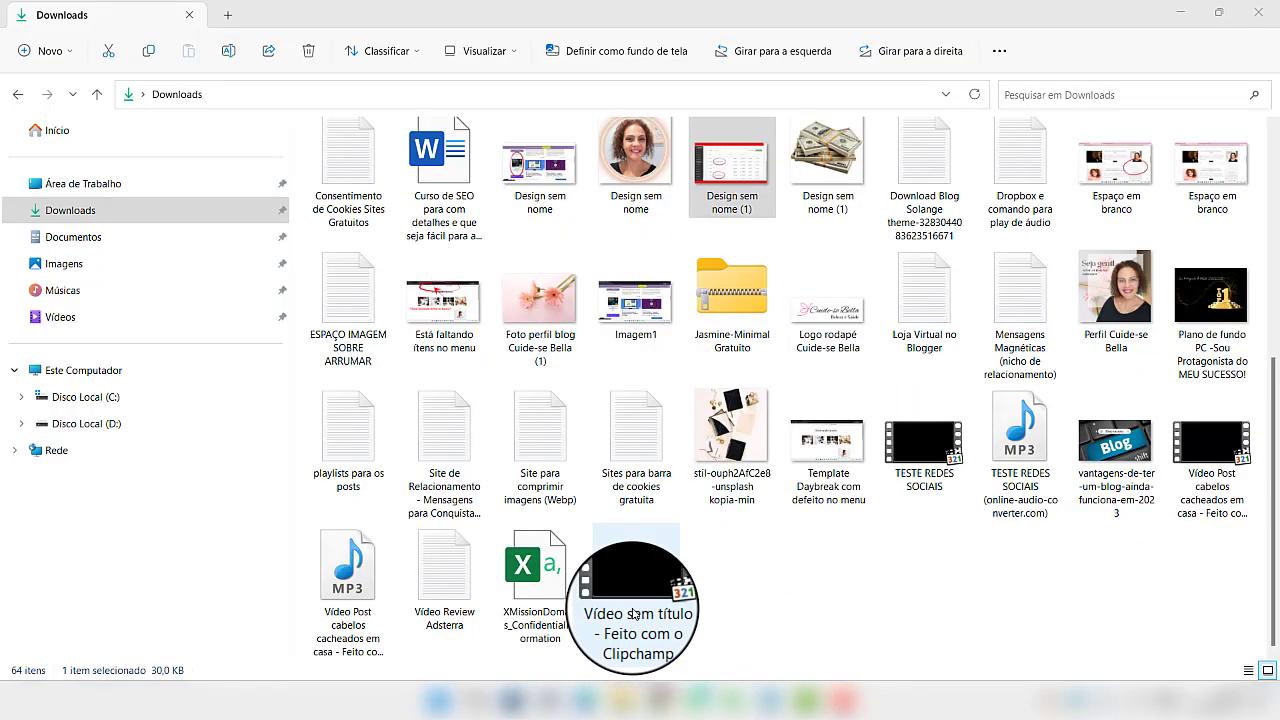
{"action": "double_click", "coordinate": [633, 614]}
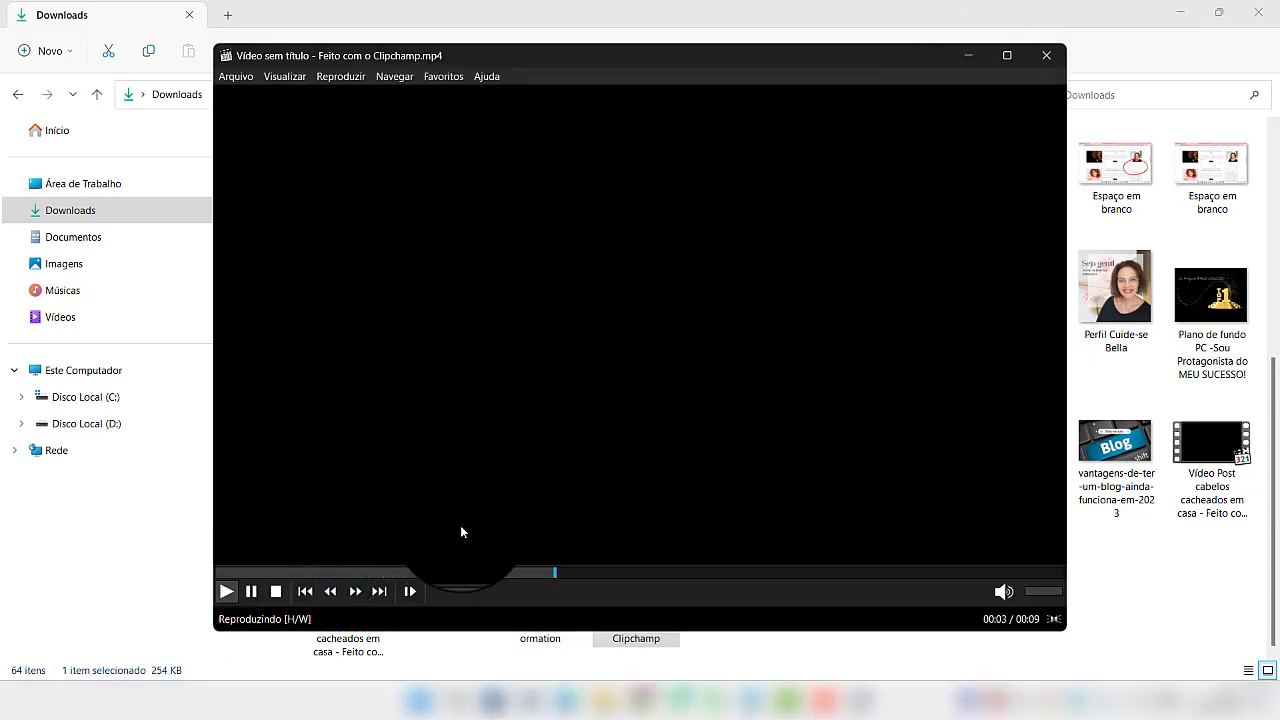
- Close the video player and, on online-audio-converter.com in the browser, set the mp3 quality to Melhor, 320 kbps
{"action": "left_click", "coordinate": [1046, 55]}
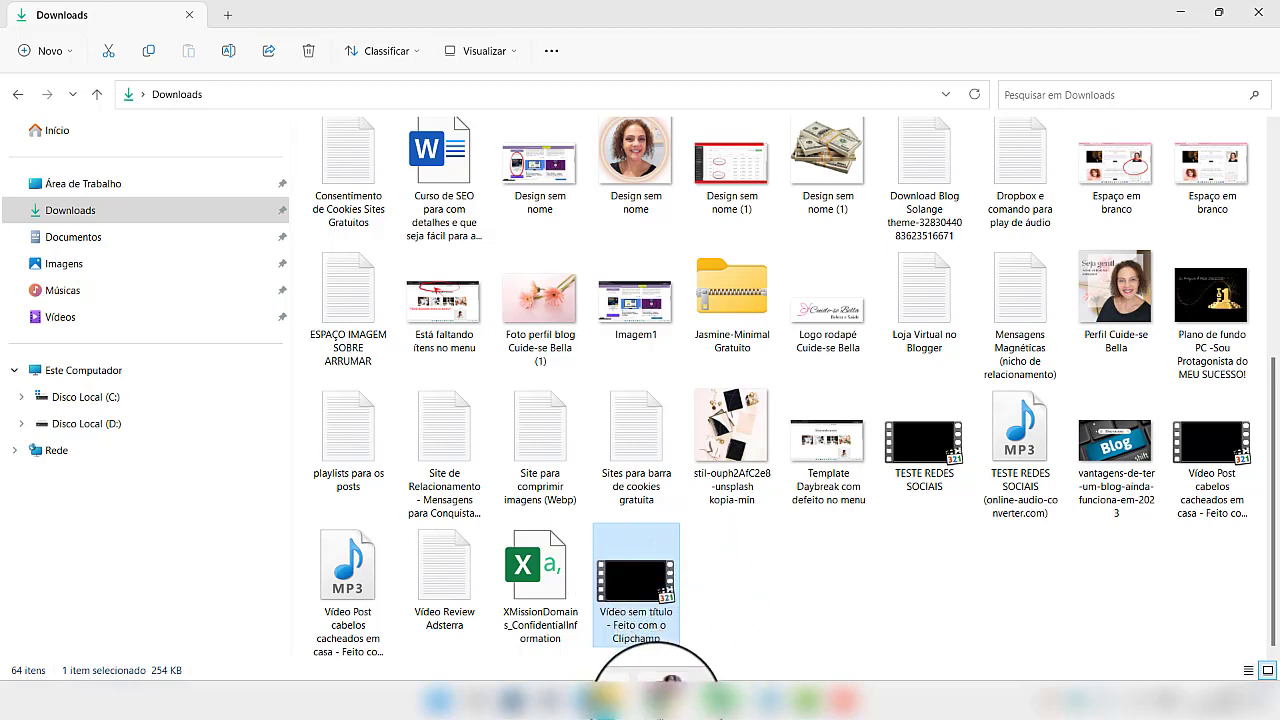
{"action": "mouse_move", "coordinate": [657, 700]}
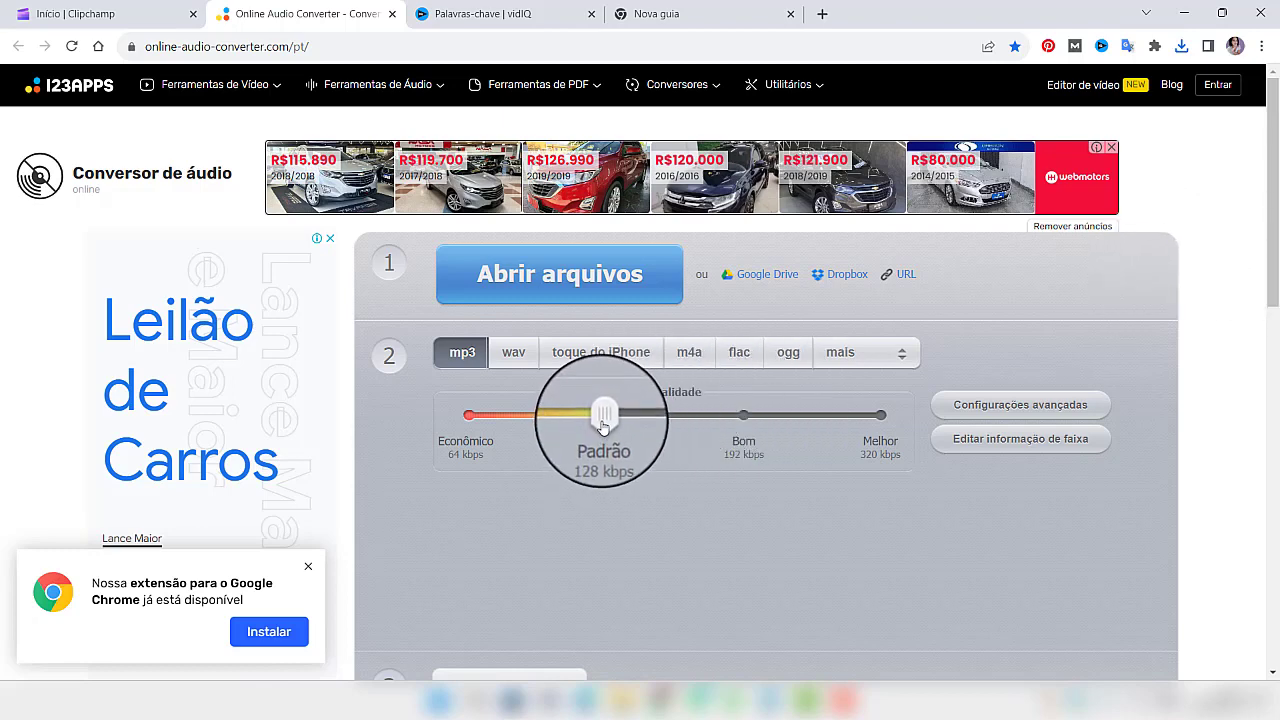
{"action": "left_click_drag", "start_coordinate": [606, 418], "coordinate": [892, 425]}
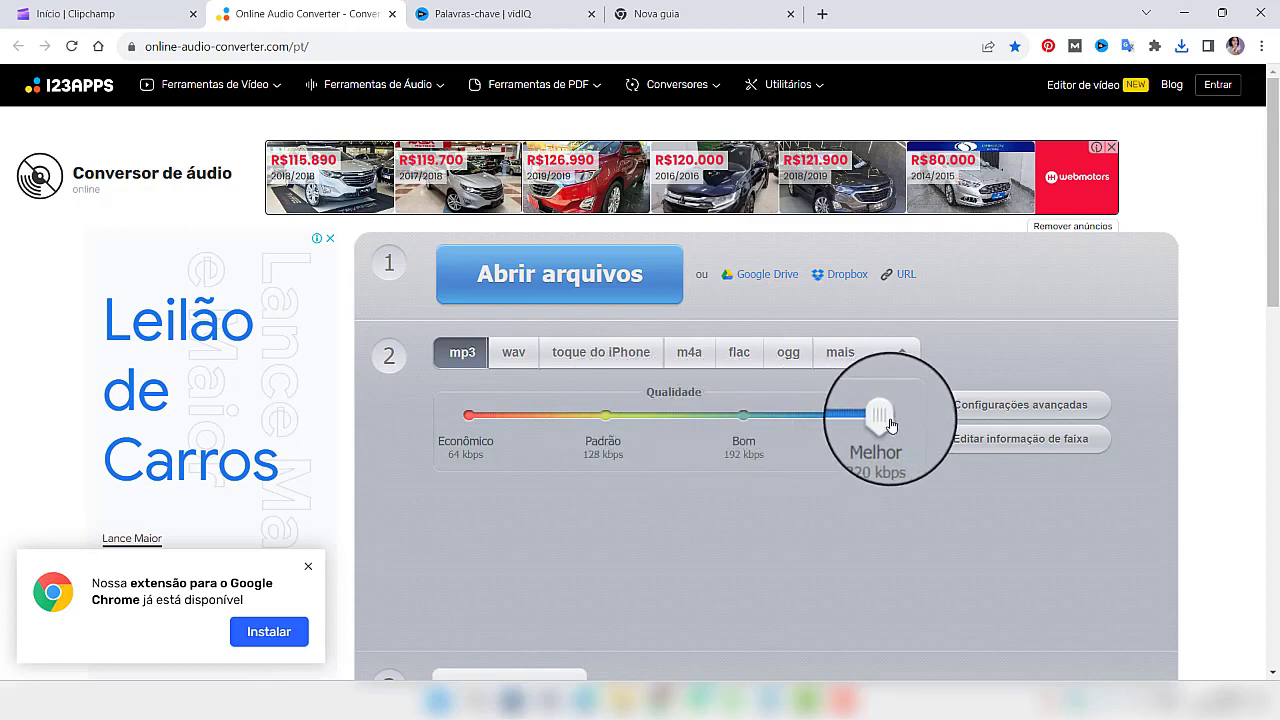
- Load the video "Vídeo sem título - Feito com o Clipchamp" from the Downloads folder into the audio converter
{"action": "left_click", "coordinate": [548, 281]}
{"action": "scroll", "coordinate": [530, 185], "scroll_direction": "down", "scroll_amount": 8}
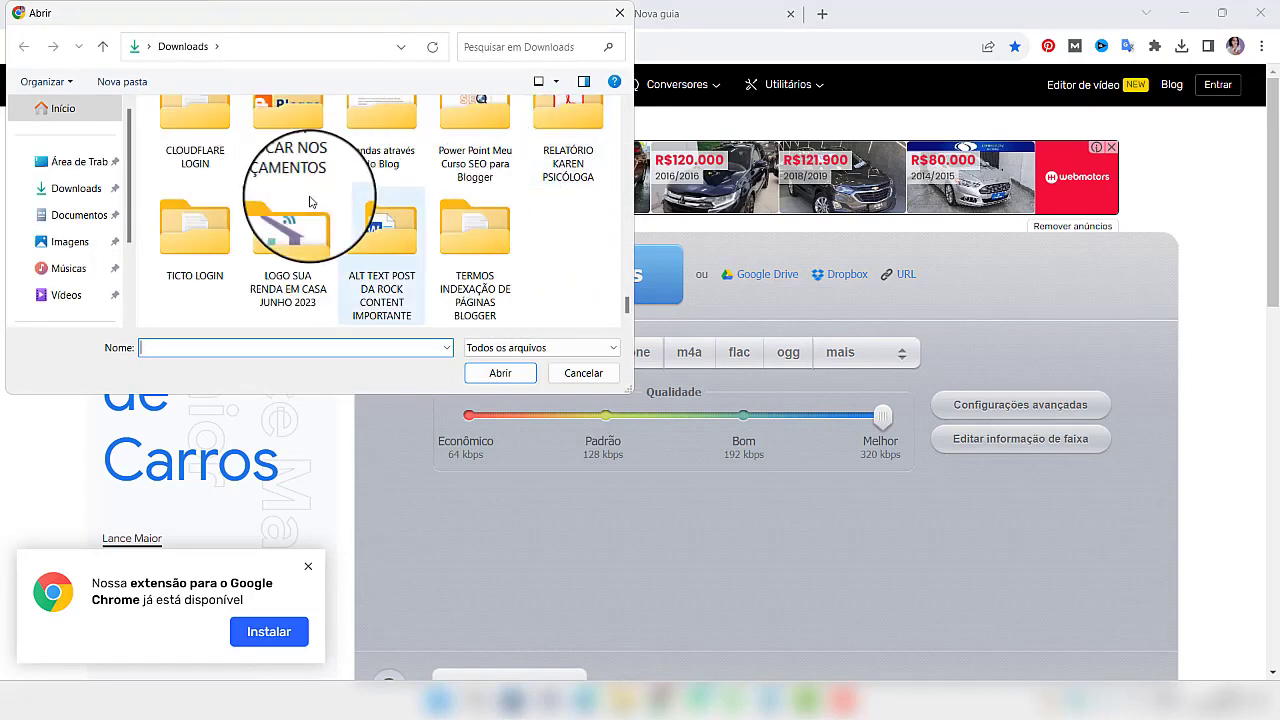
{"action": "left_click", "coordinate": [70, 188]}
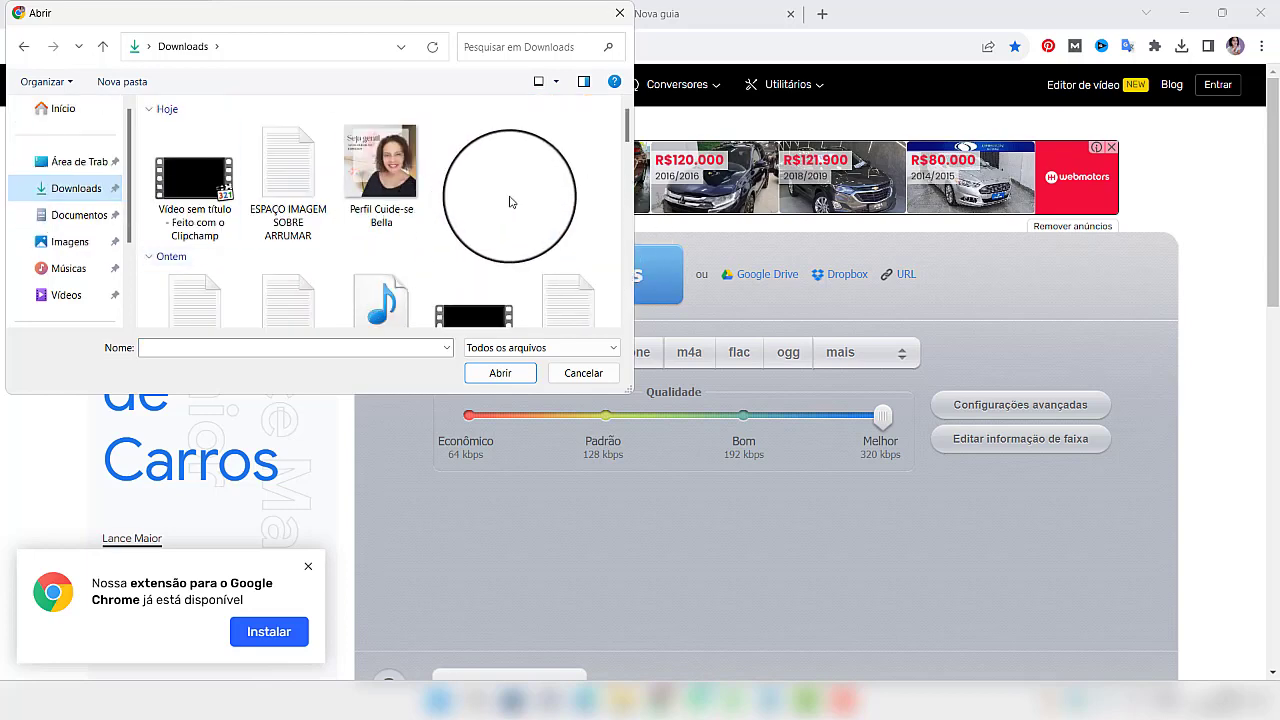
{"action": "left_click", "coordinate": [198, 200]}
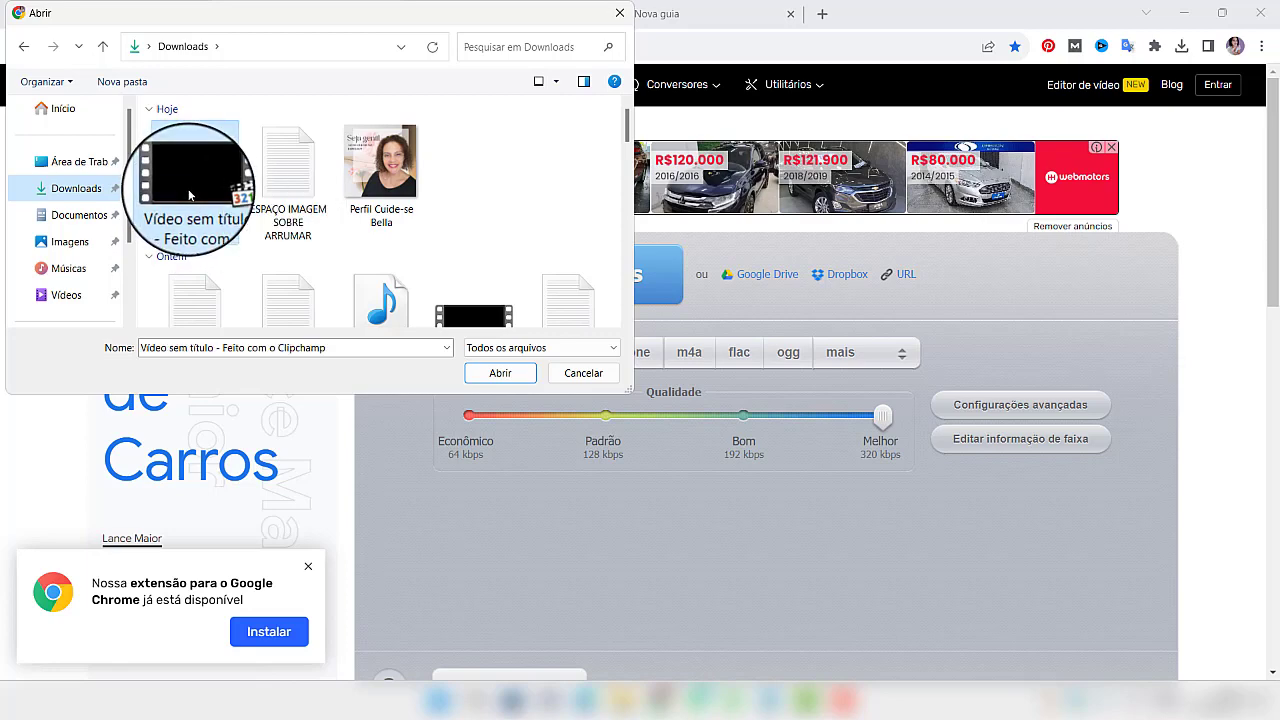
{"action": "left_click", "coordinate": [478, 374]}
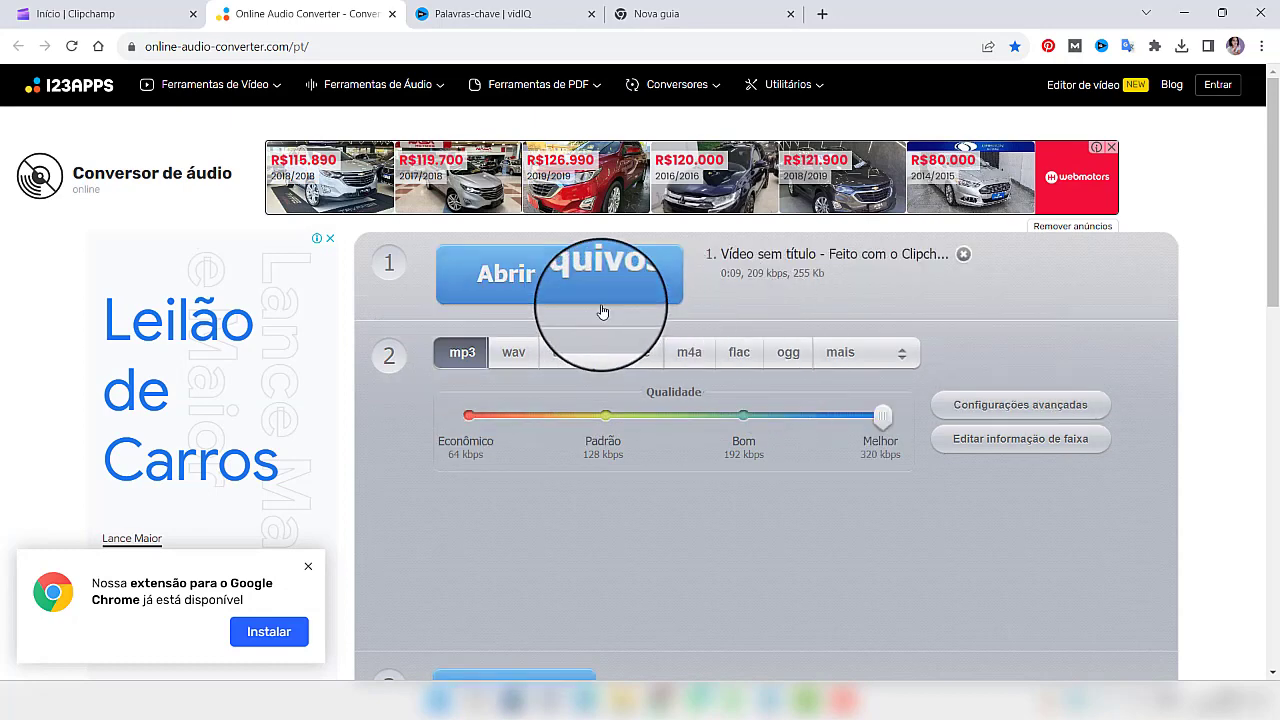
- Convert the loaded video to mp3 and download the resulting audio file
{"action": "scroll", "coordinate": [975, 300], "scroll_direction": "down", "scroll_amount": 3}
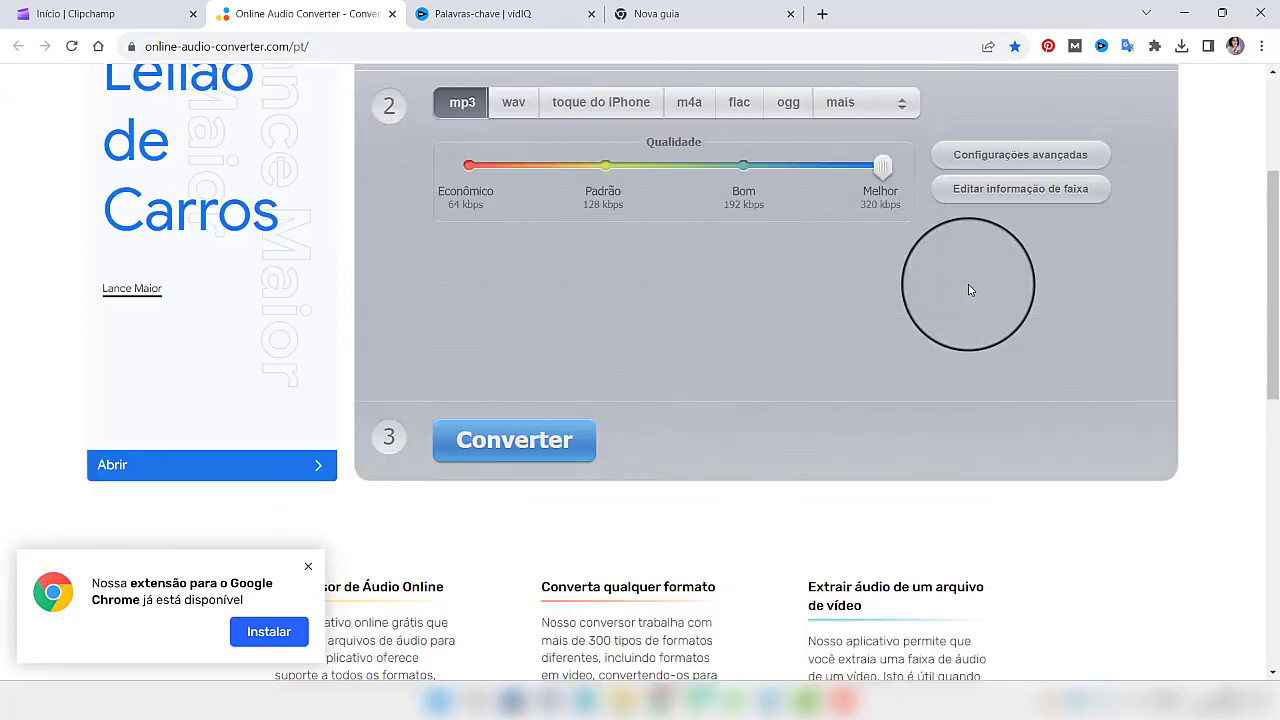
{"action": "left_click", "coordinate": [518, 444]}
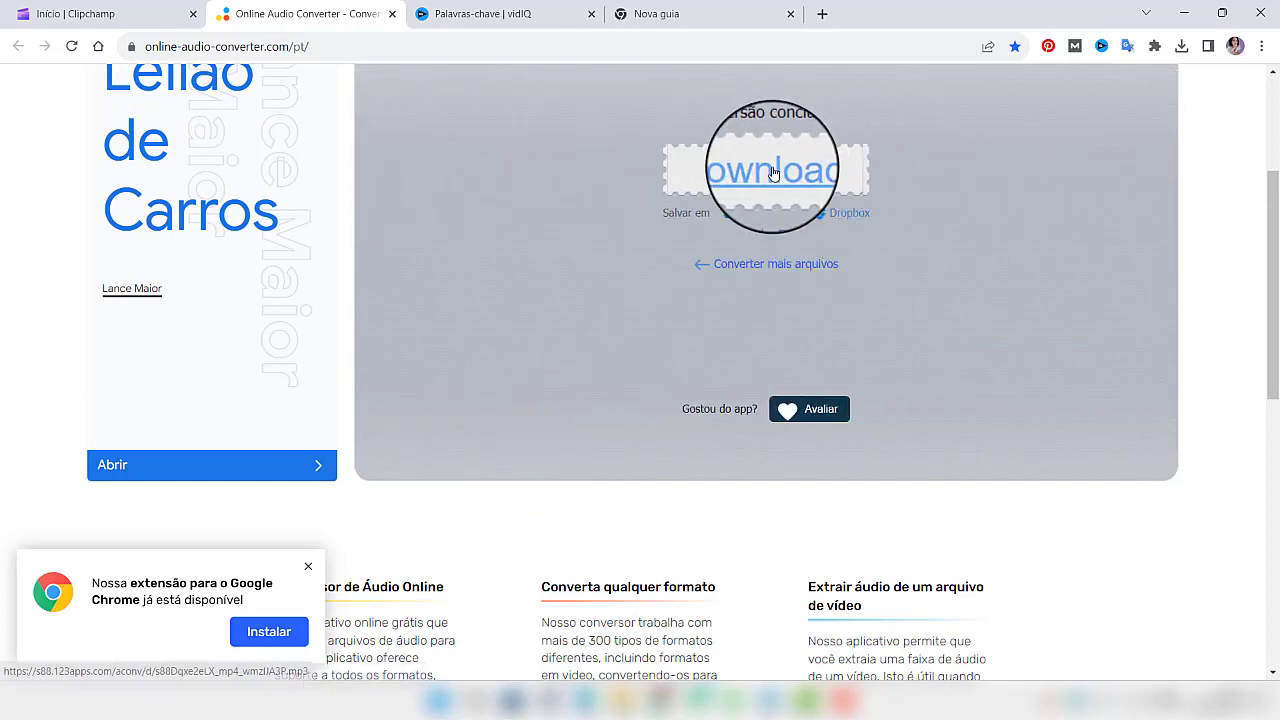
{"action": "left_click", "coordinate": [773, 172]}
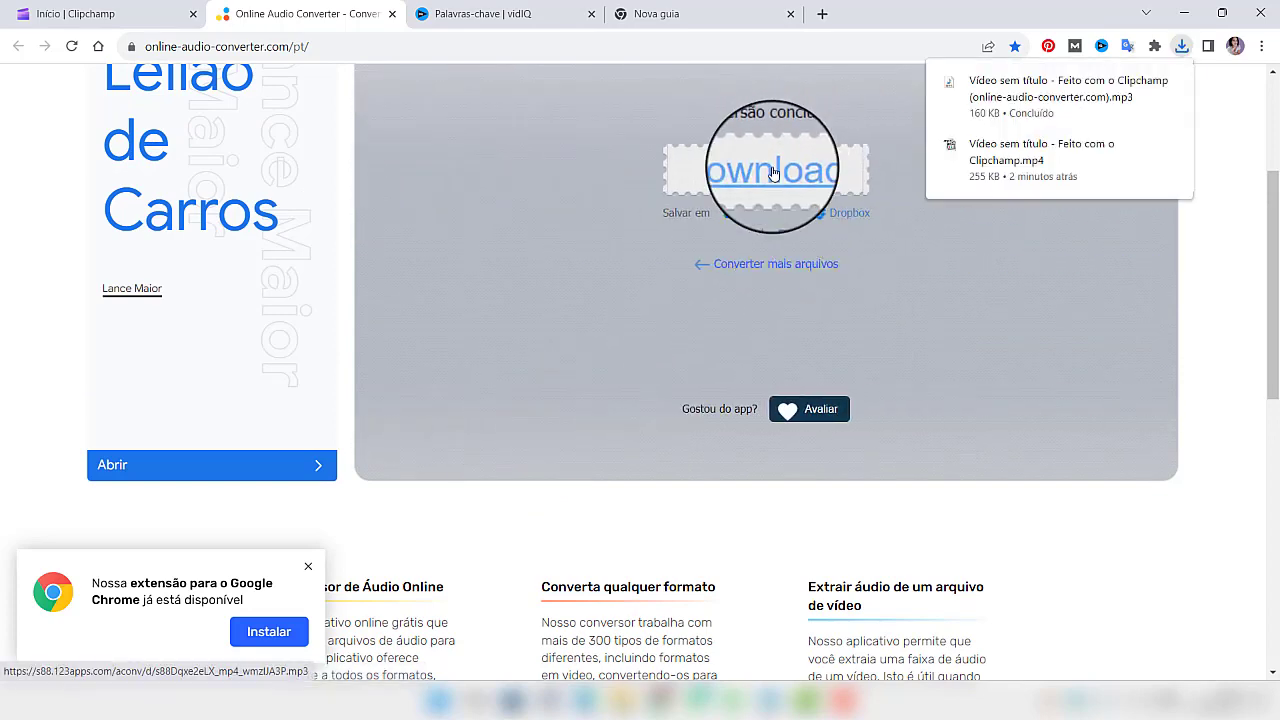
- Switch to File Explorer and play the converted MP3 of "Vídeo sem título - Feito com o Clipchamp" from the Downloads folder
{"action": "left_click", "coordinate": [620, 702]}
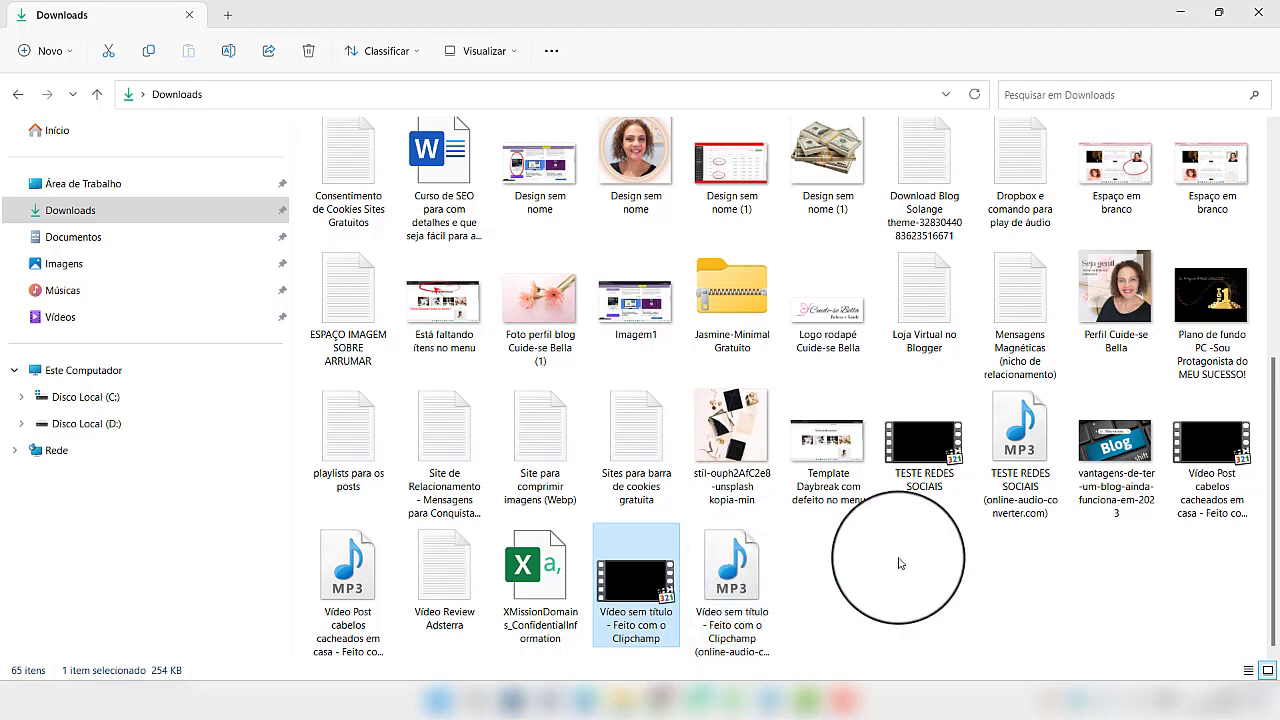
{"action": "left_click", "coordinate": [720, 571]}
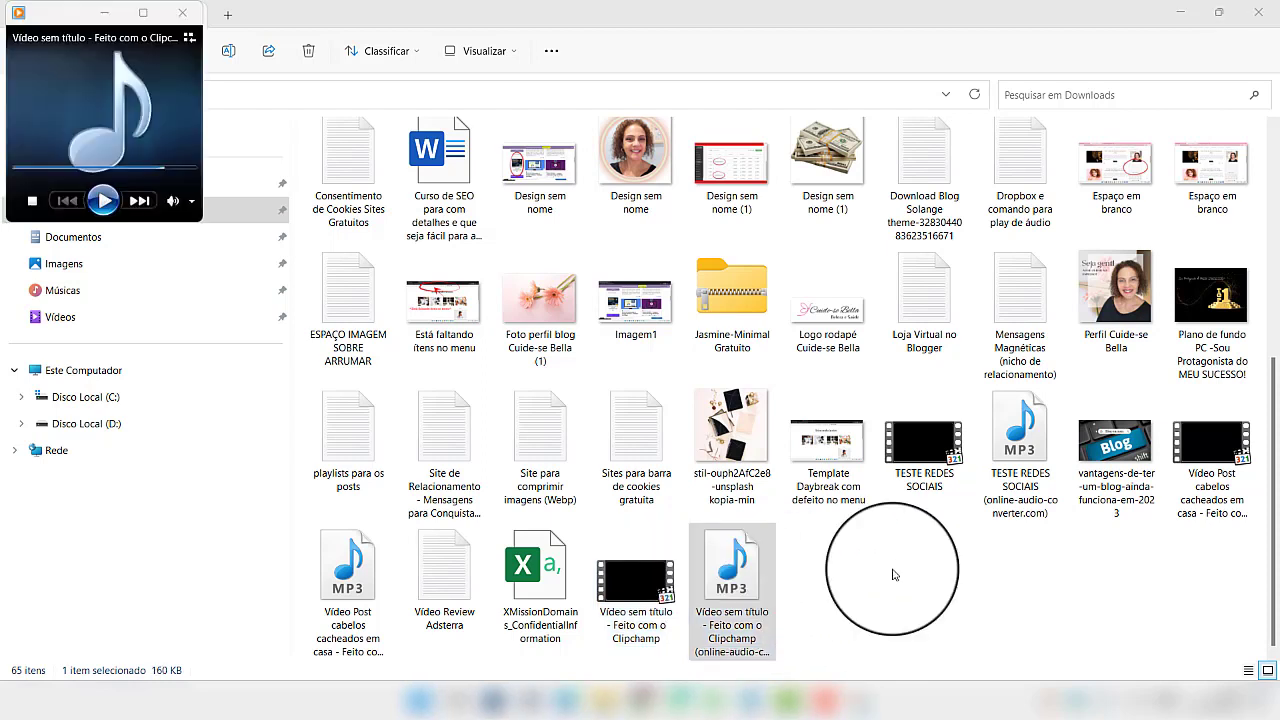
{"action": "left_click", "coordinate": [893, 573]}
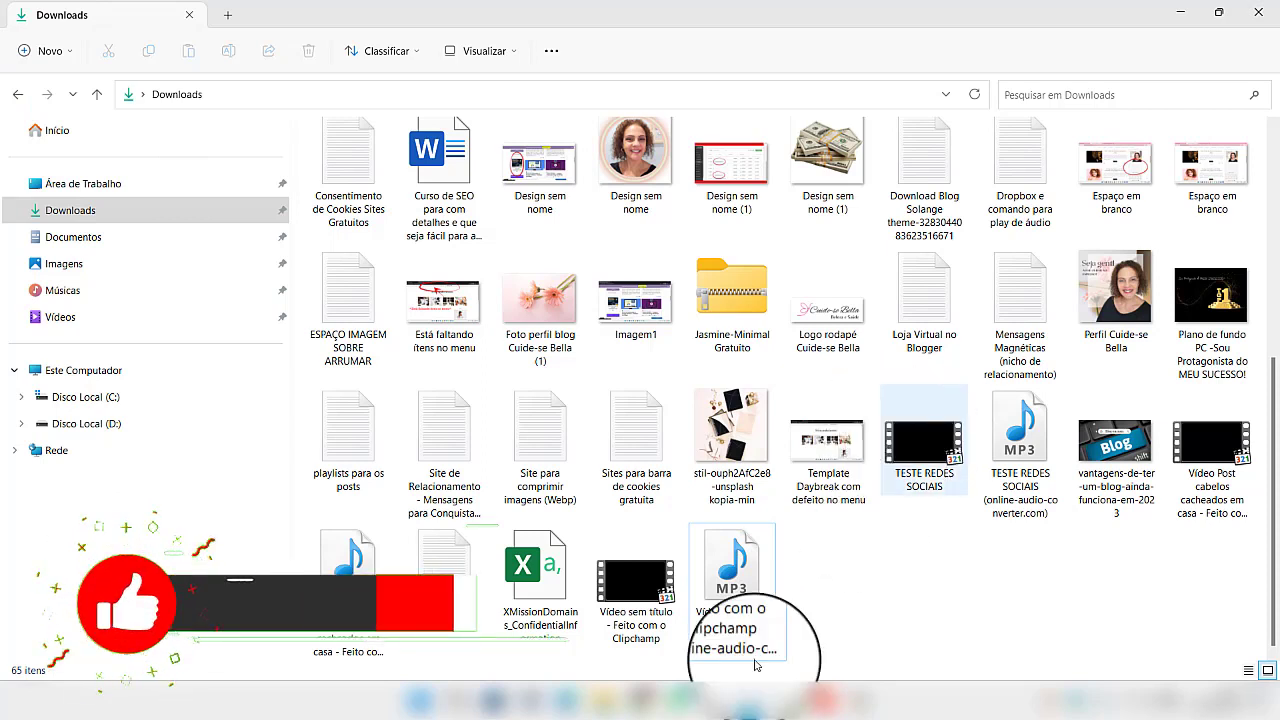
- Switch back to the browser and return to the Clipchamp export page of the "Vídeo sem título" project
{"action": "mouse_move", "coordinate": [788, 702]}
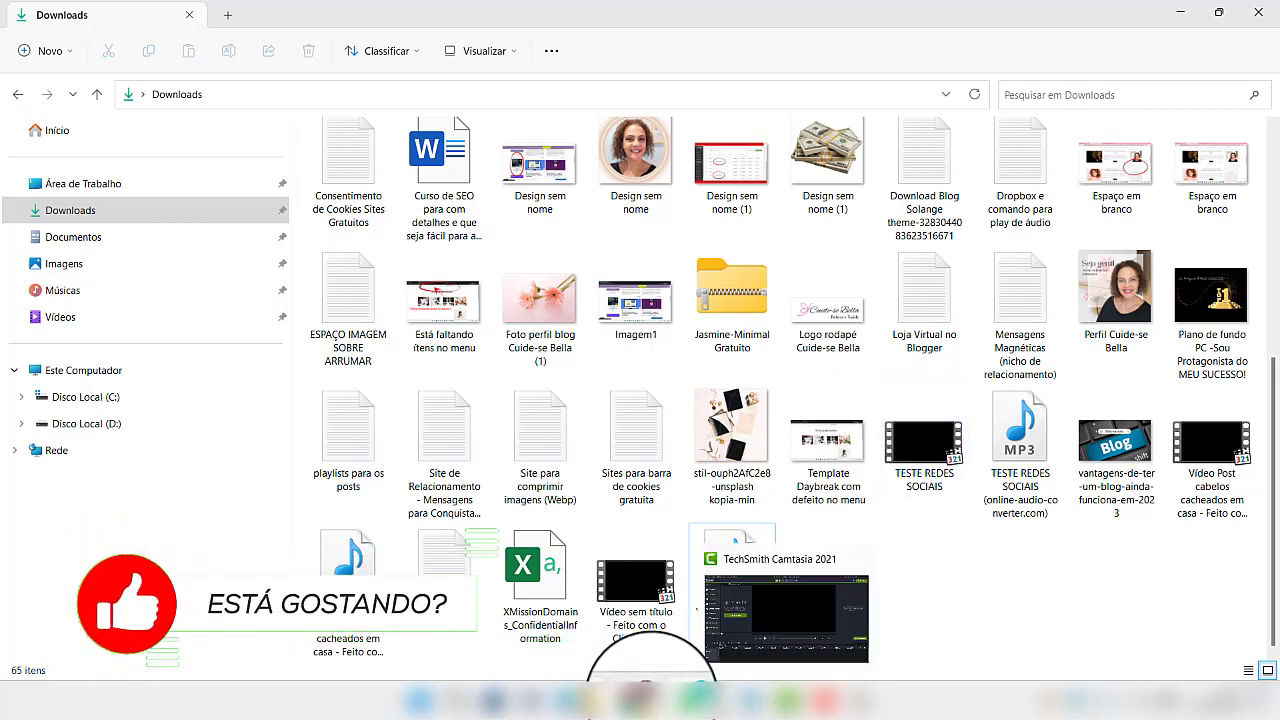
{"action": "mouse_move", "coordinate": [645, 700]}
{"action": "left_click", "coordinate": [645, 600]}
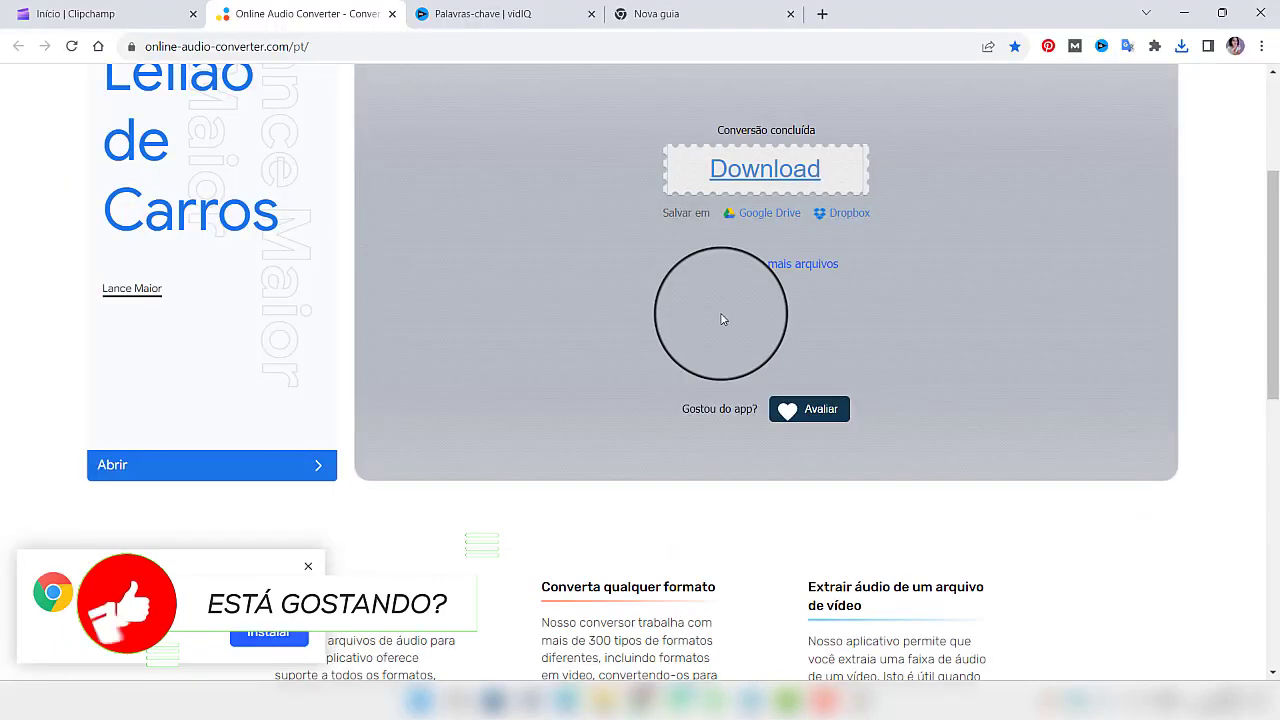
{"action": "left_click", "coordinate": [78, 12]}
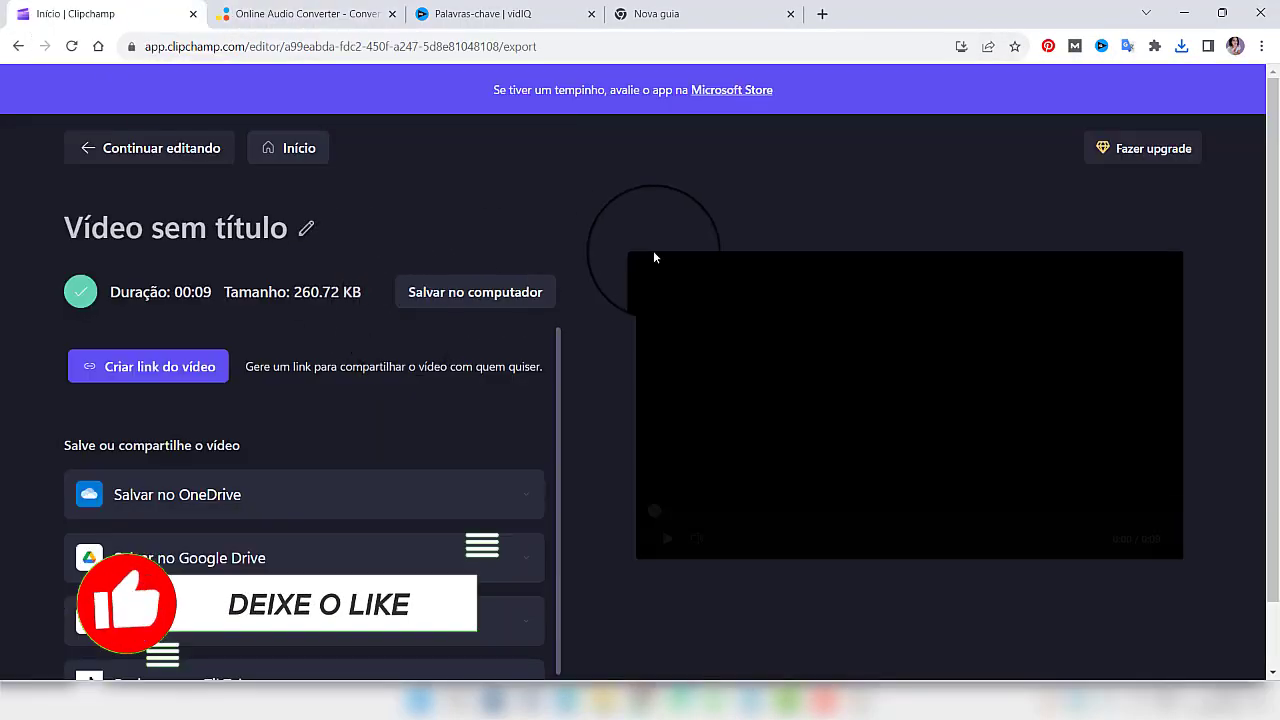